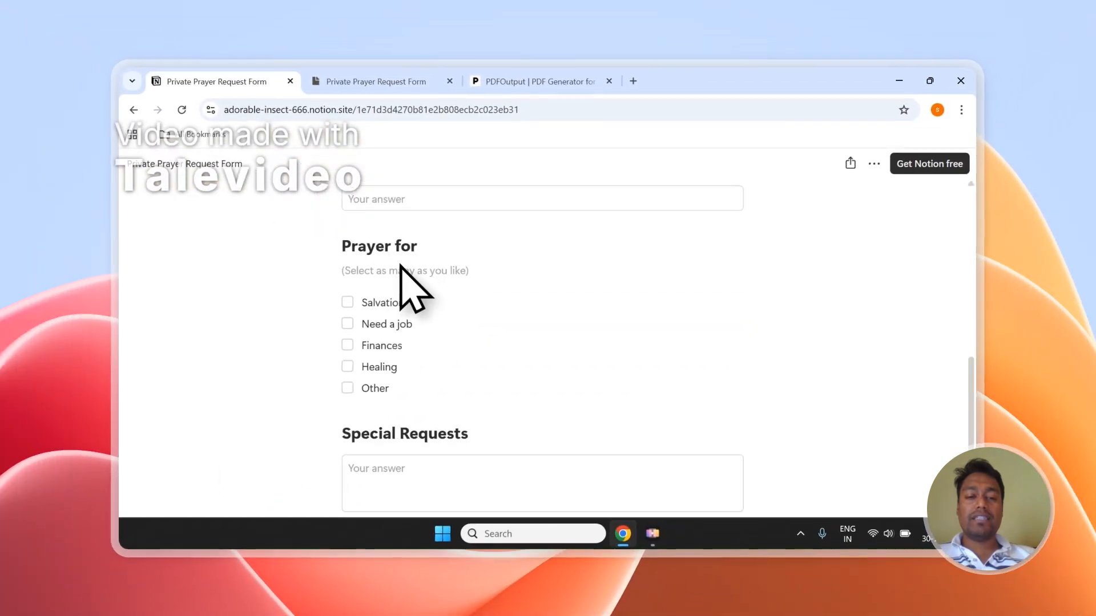
Open the prayer-request form's Responses table in Notion and scroll through it
{"action": "scroll", "coordinate": [401, 267], "scroll_direction": "down", "scroll_amount": 3}
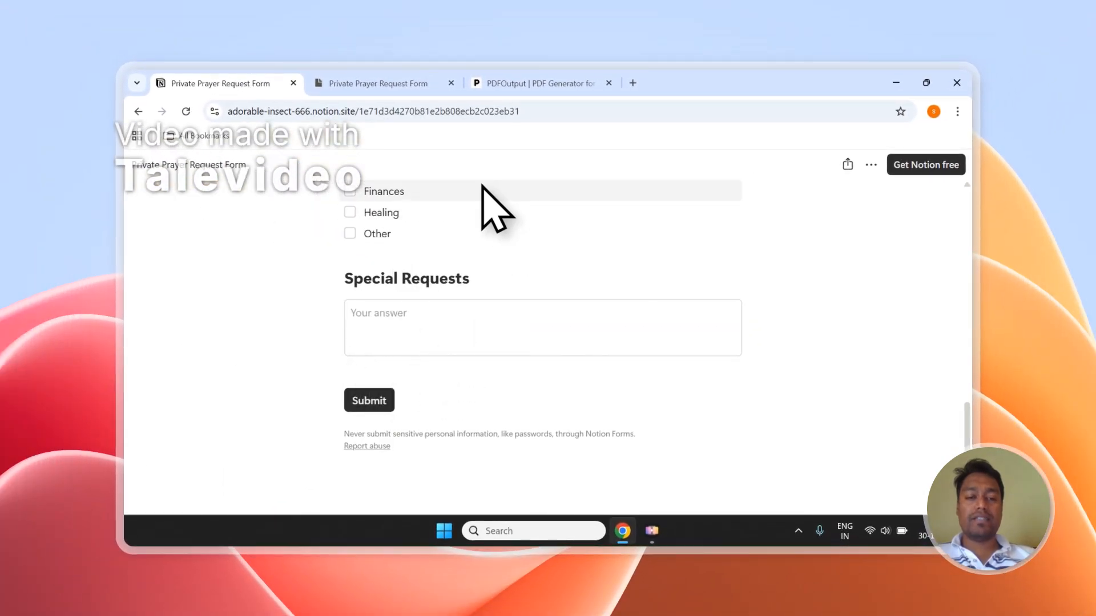
{"action": "scroll", "coordinate": [481, 185], "scroll_direction": "up", "scroll_amount": 5}
{"action": "left_click", "coordinate": [395, 84]}
{"action": "scroll", "coordinate": [365, 257], "scroll_direction": "down", "scroll_amount": 3}
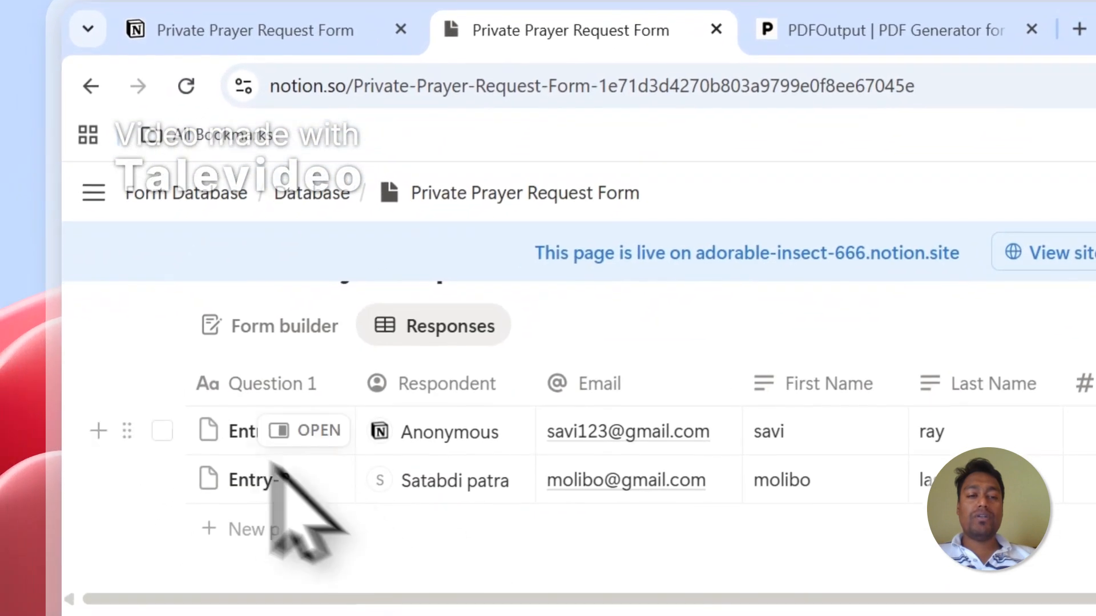
Tick and untick the two response entries, then bring up the PDFOutput website
{"action": "left_click", "coordinate": [162, 433]}
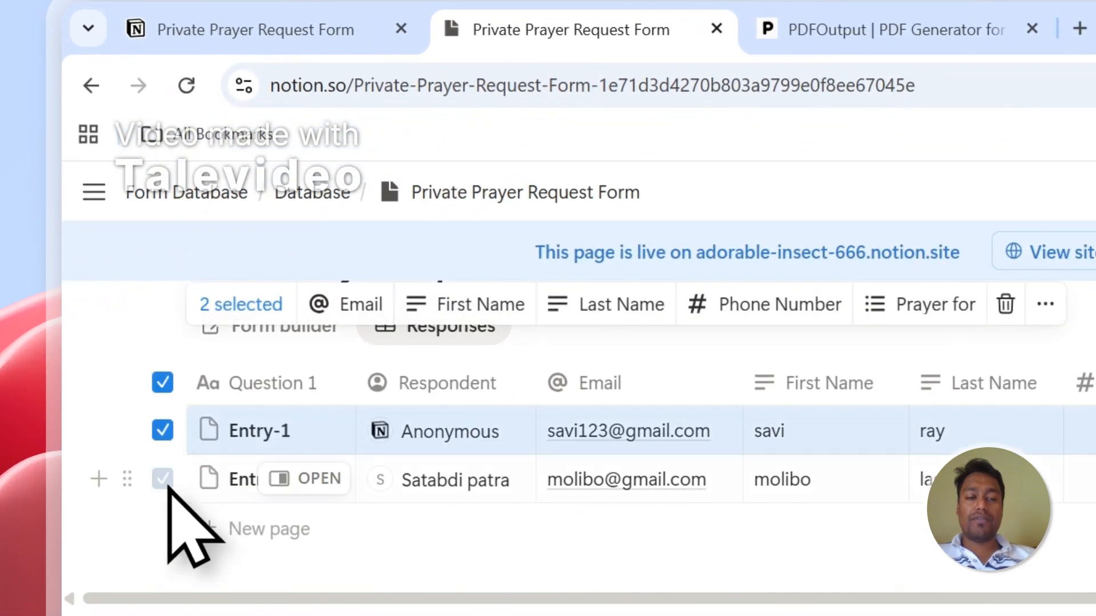
{"action": "left_click", "coordinate": [164, 390]}
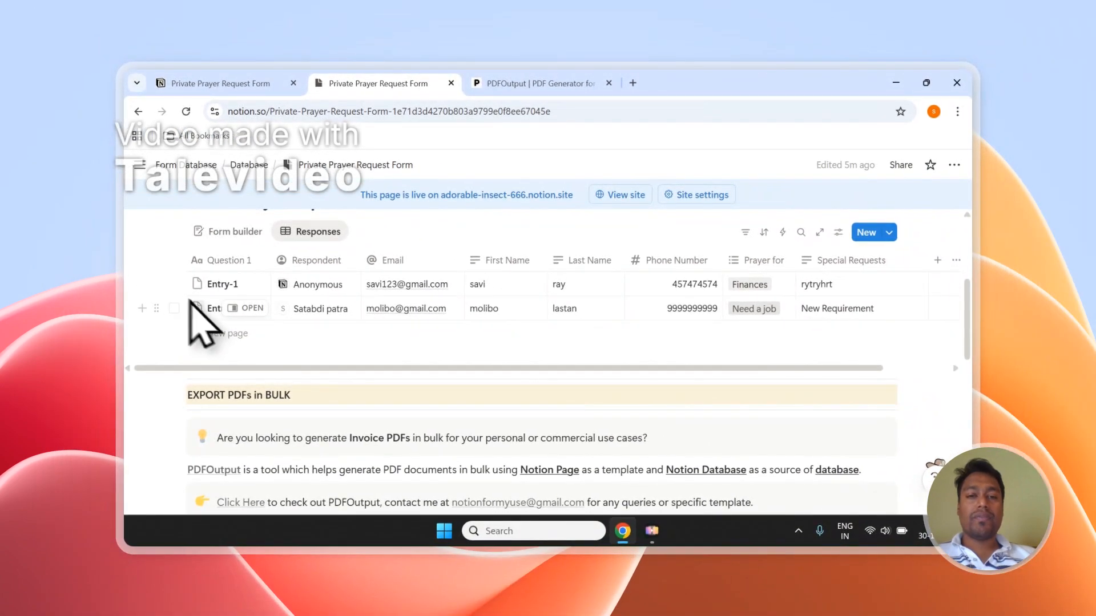
{"action": "left_click", "coordinate": [522, 85]}
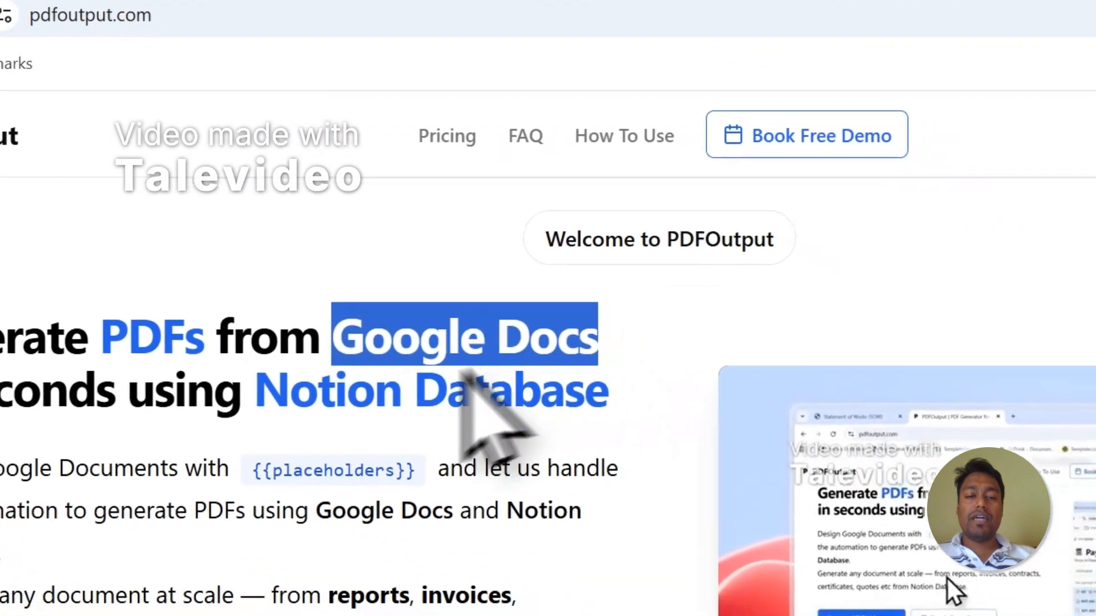
{"action": "left_click_drag", "start_coordinate": [237, 379], "coordinate": [582, 380]}
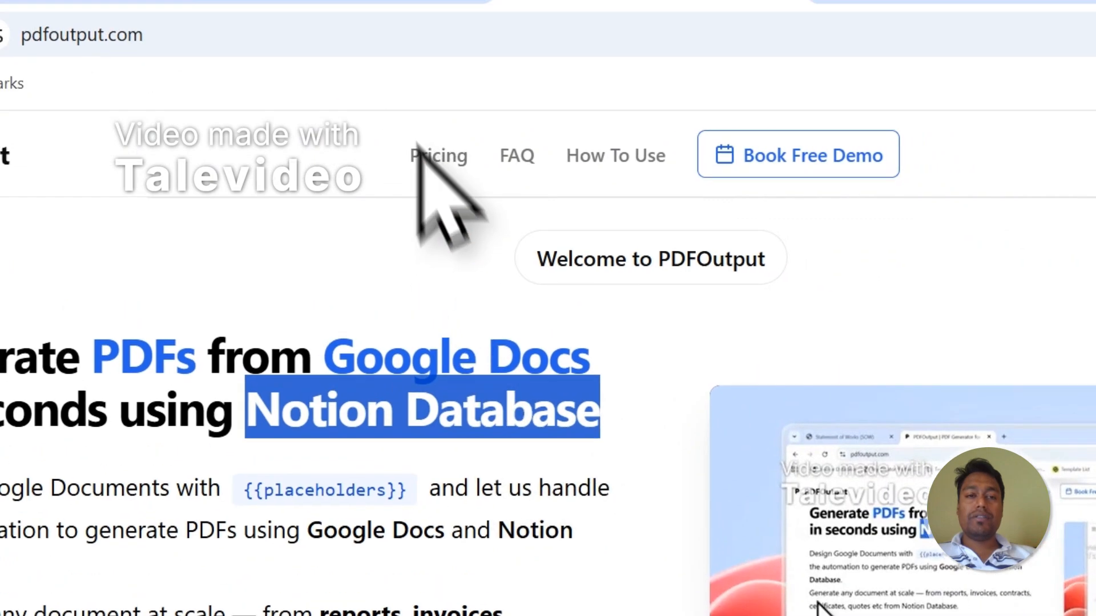
{"action": "left_click", "coordinate": [450, 137]}
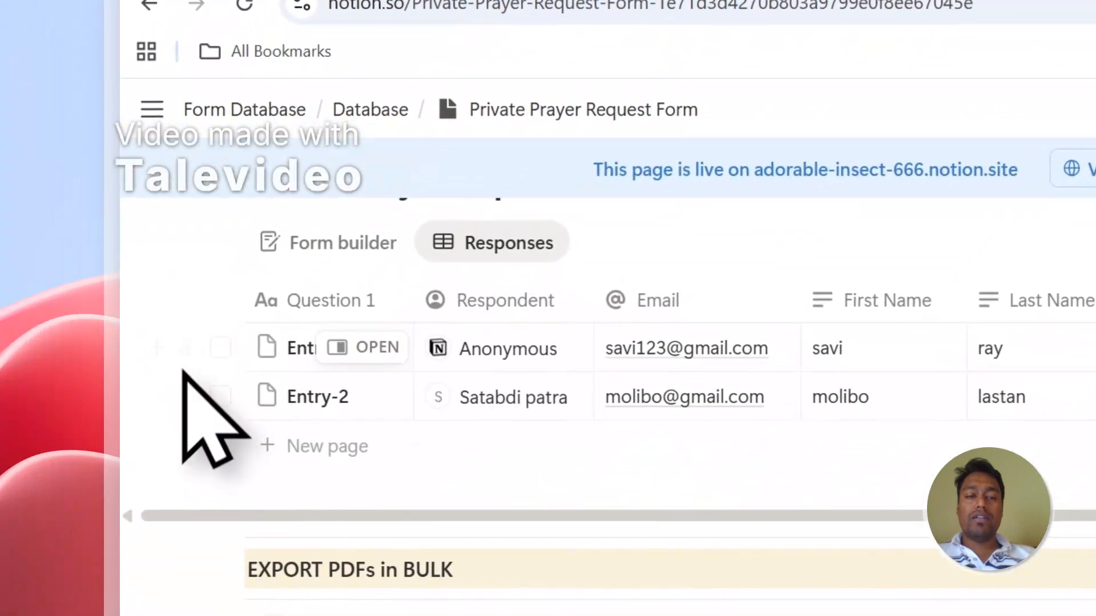
{"action": "left_click", "coordinate": [224, 349]}
{"action": "left_click", "coordinate": [223, 397]}
{"action": "left_click", "coordinate": [742, 77]}
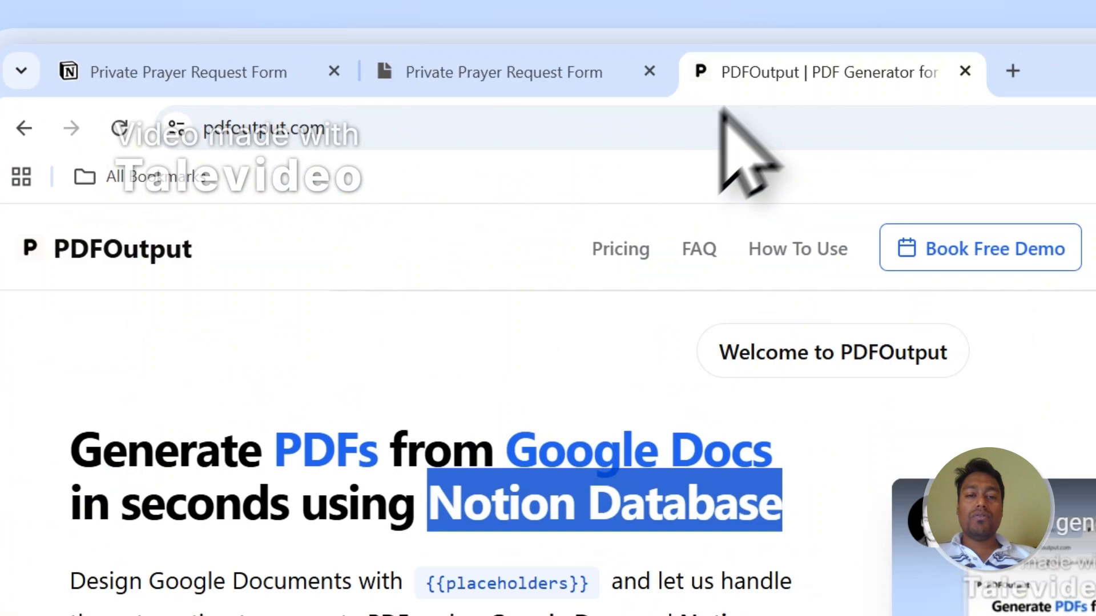
{"action": "left_click", "coordinate": [573, 431]}
{"action": "left_click_drag", "start_coordinate": [507, 461], "coordinate": [779, 463]}
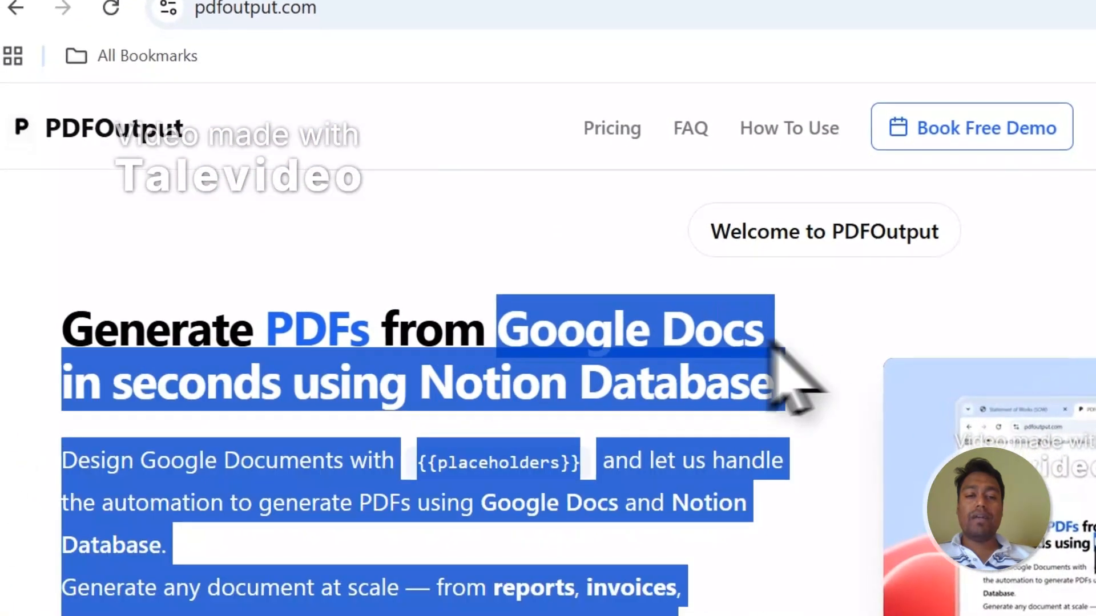
{"action": "left_click", "coordinate": [748, 357]}
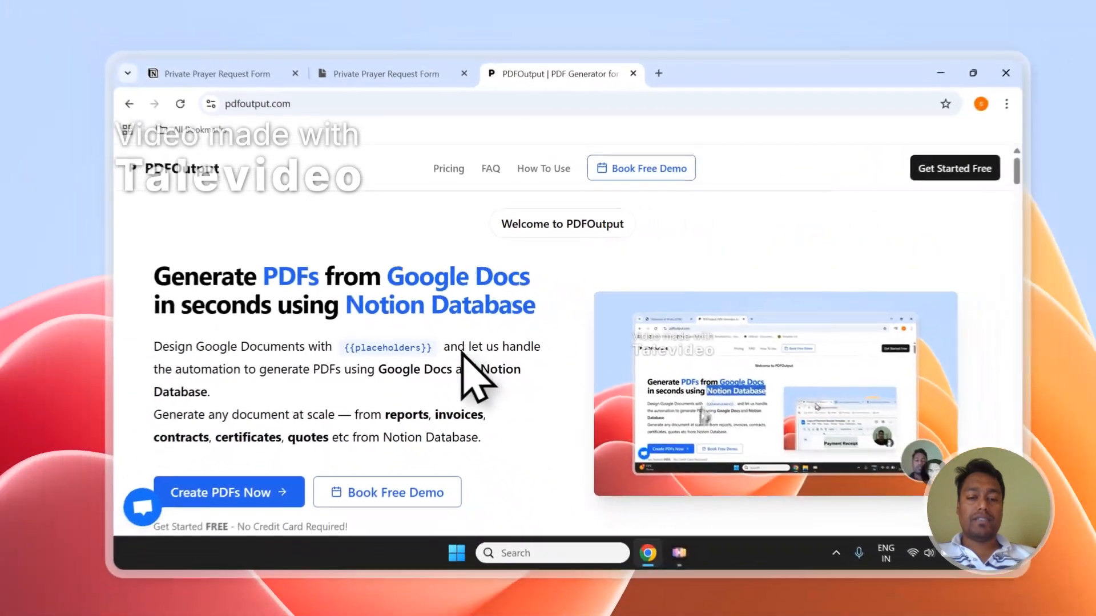
{"action": "scroll", "coordinate": [572, 375], "scroll_direction": "down", "scroll_amount": 2}
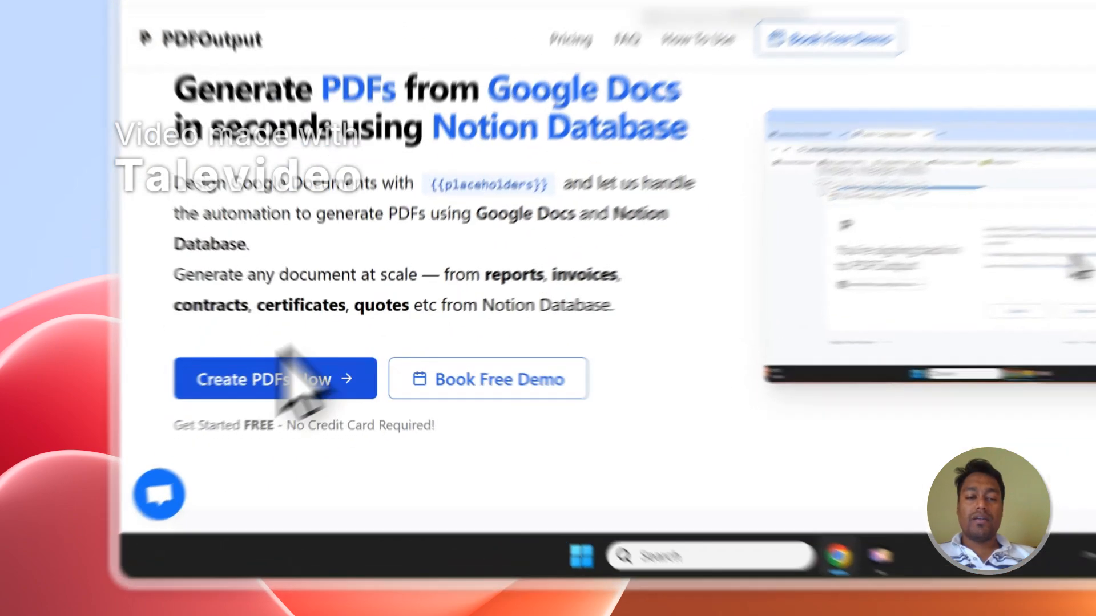
Sign in to PDFOutput with a Google account via Create PDFs Now
{"action": "left_click", "coordinate": [289, 365]}
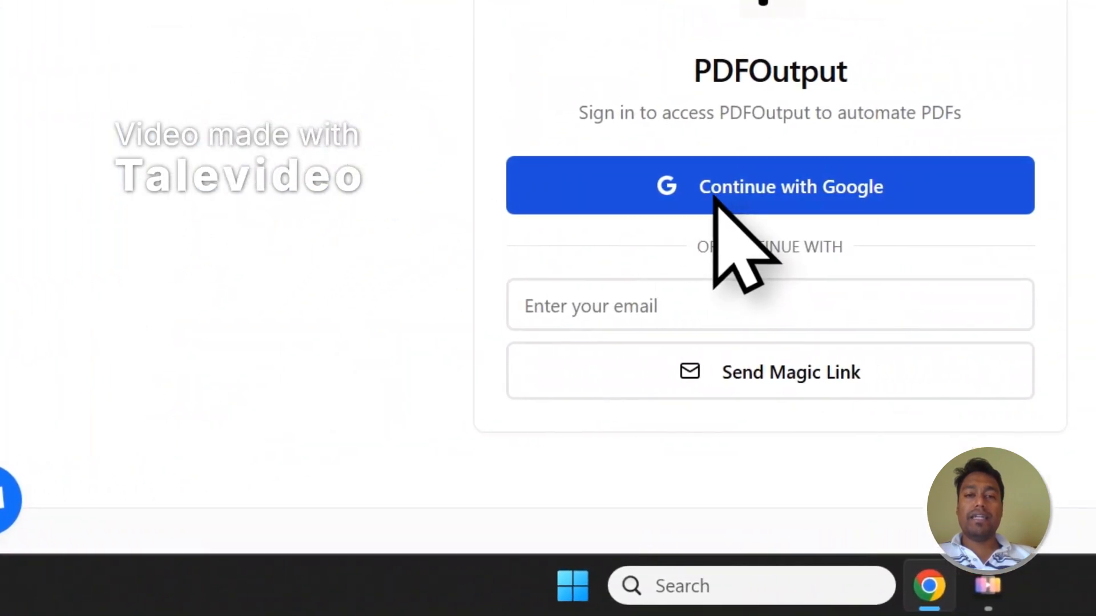
{"action": "left_click", "coordinate": [726, 183]}
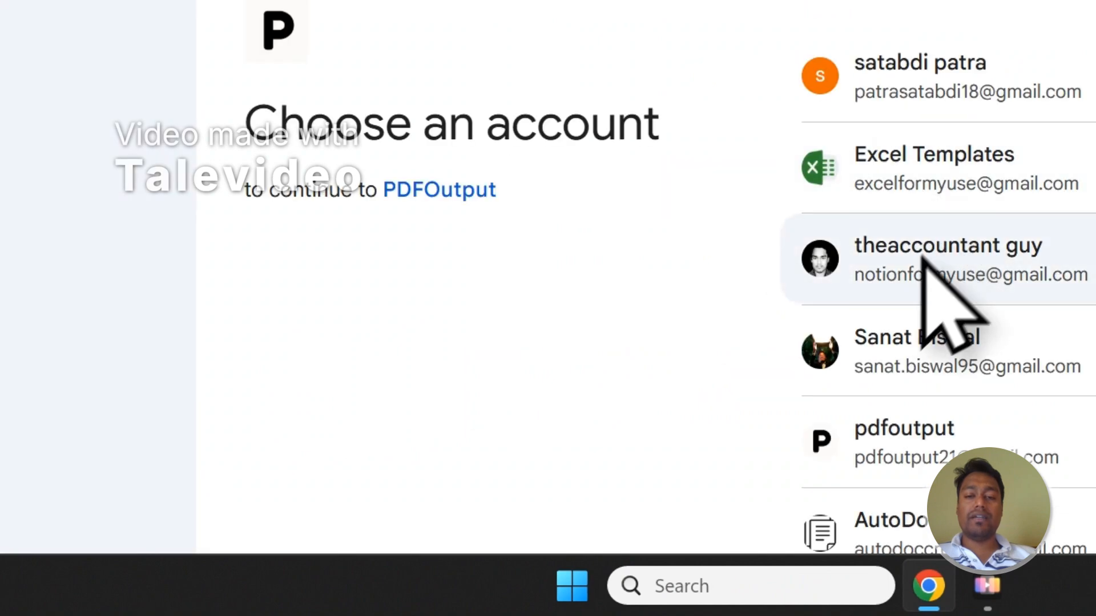
{"action": "left_click", "coordinate": [1027, 80]}
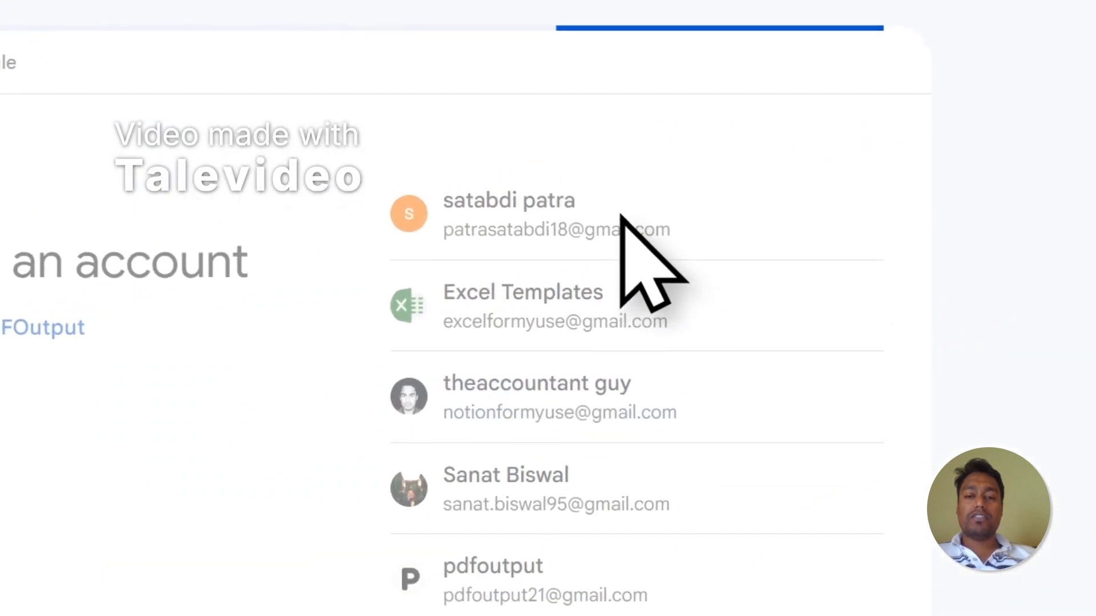
{"action": "left_click", "coordinate": [775, 474]}
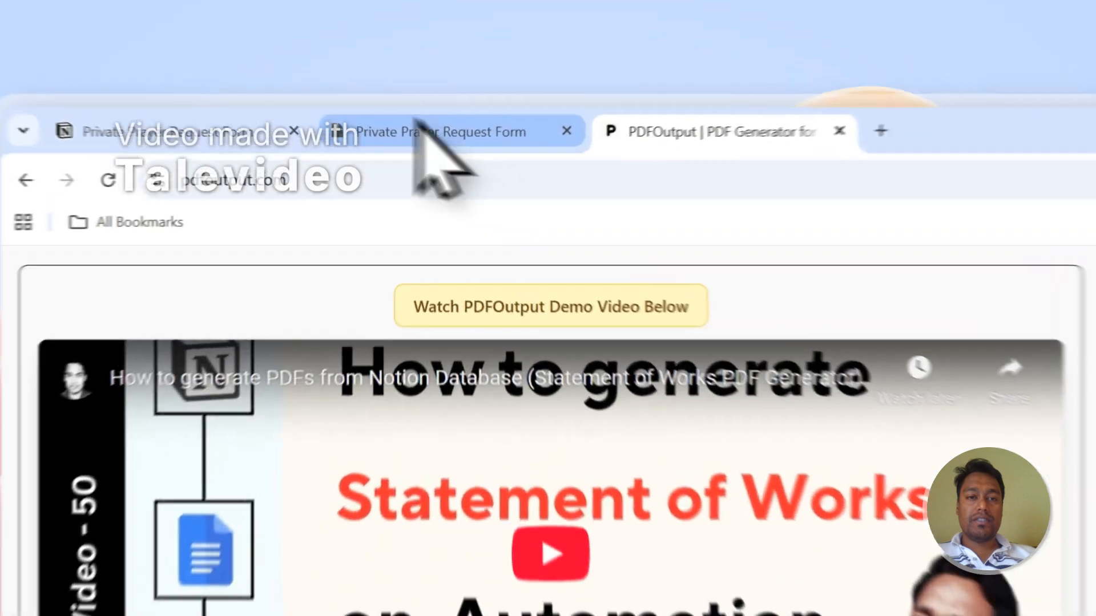
Deselect both Notion response rows, then begin adding a Notion database in Step 1
{"action": "left_click", "coordinate": [371, 84]}
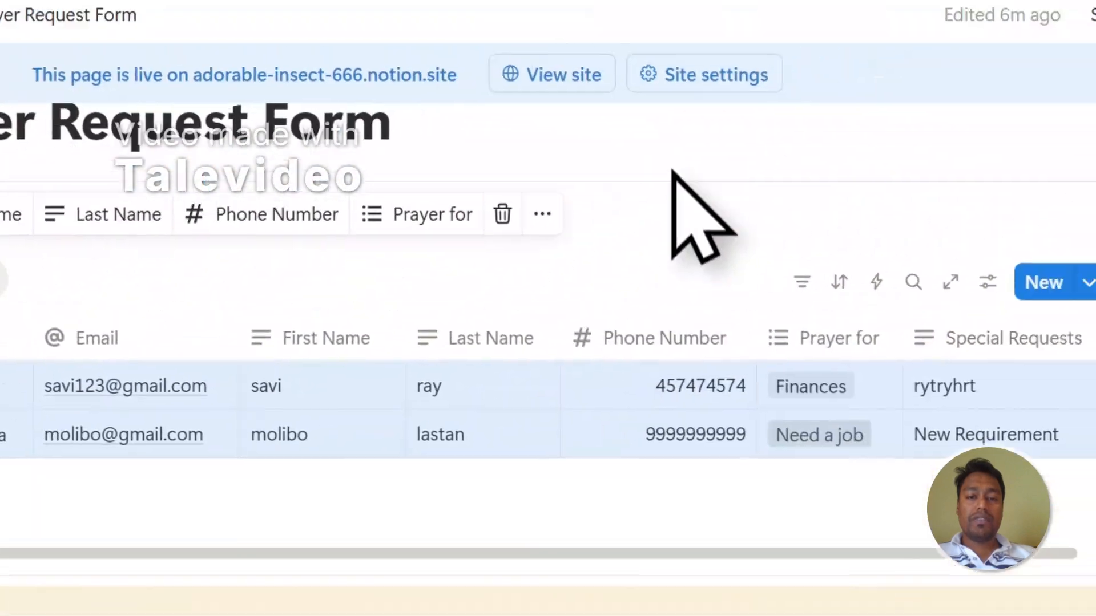
{"action": "left_click", "coordinate": [673, 172]}
{"action": "scroll", "coordinate": [628, 205], "scroll_direction": "up", "scroll_amount": 1}
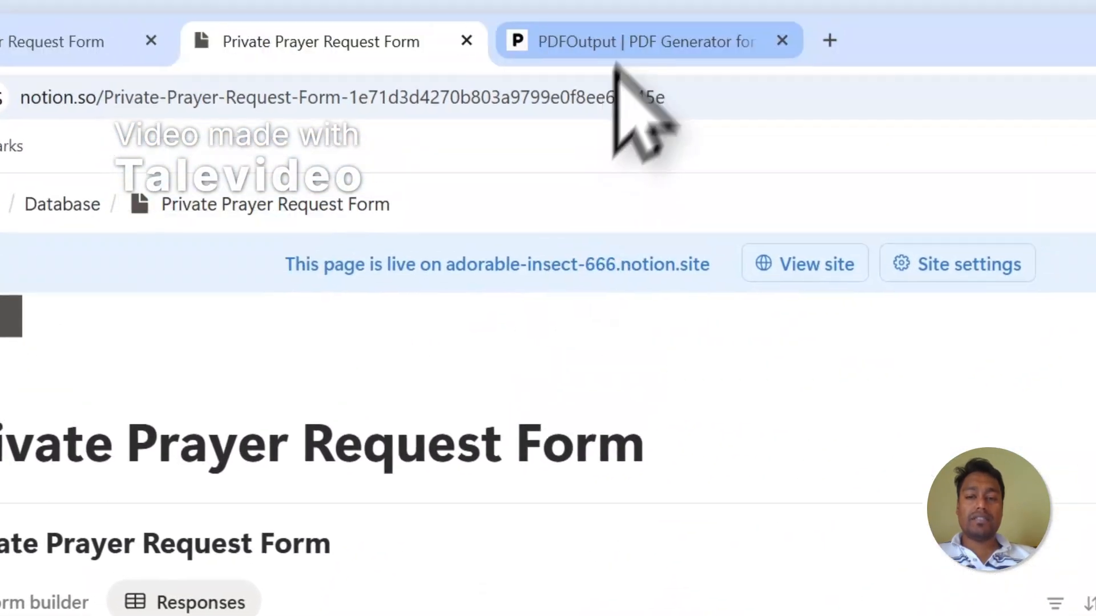
{"action": "left_click", "coordinate": [624, 41]}
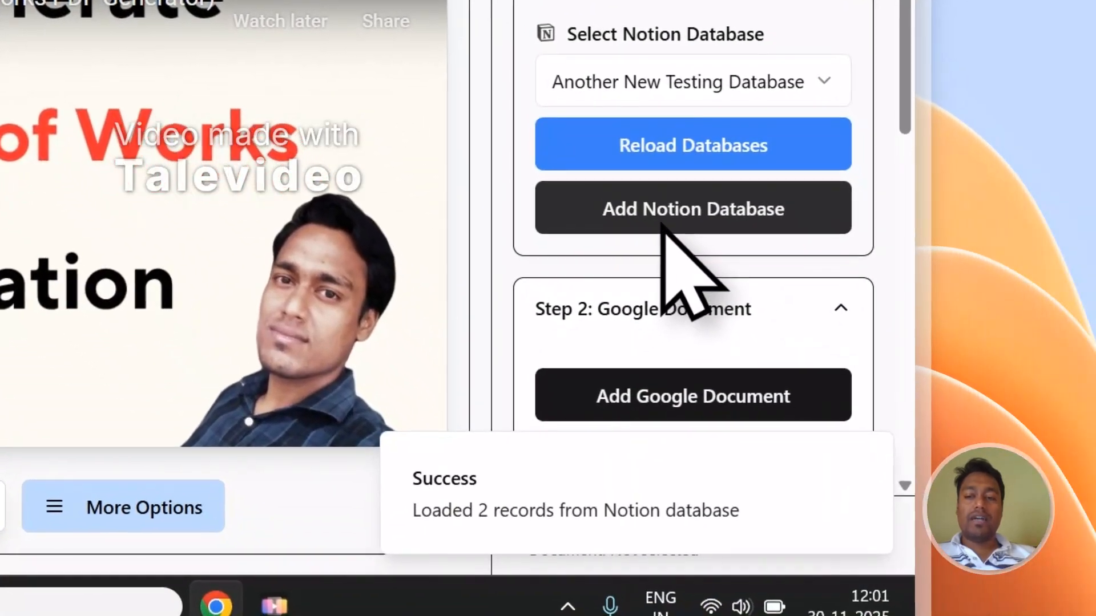
{"action": "left_click", "coordinate": [836, 425]}
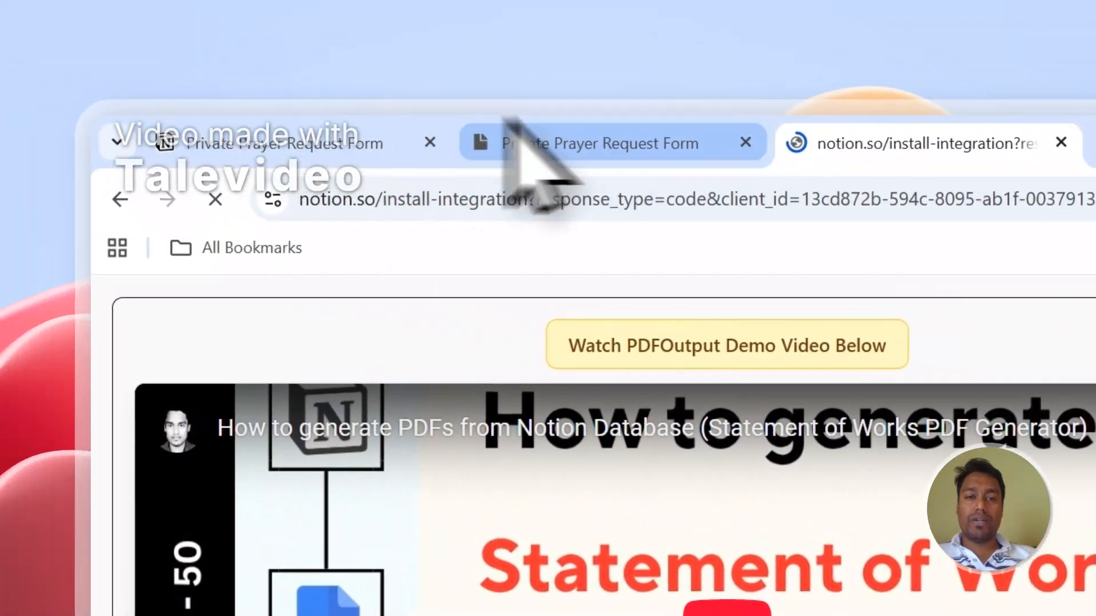
Copy the 'Private Prayer Request Form' page title from Notion
{"action": "left_click", "coordinate": [509, 127]}
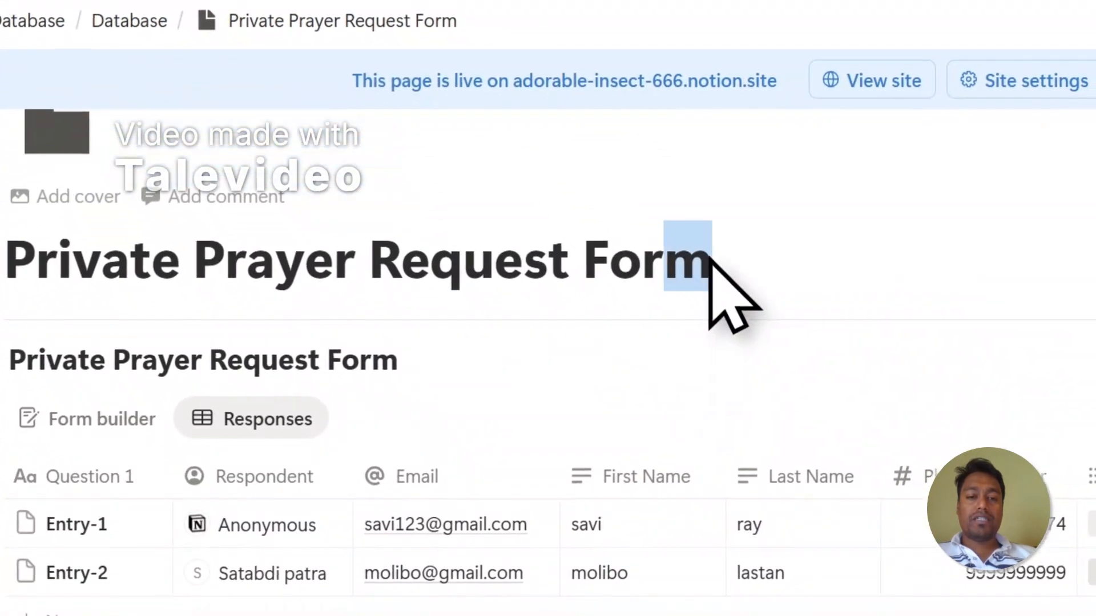
{"action": "left_click_drag", "start_coordinate": [710, 260], "coordinate": [11, 267]}
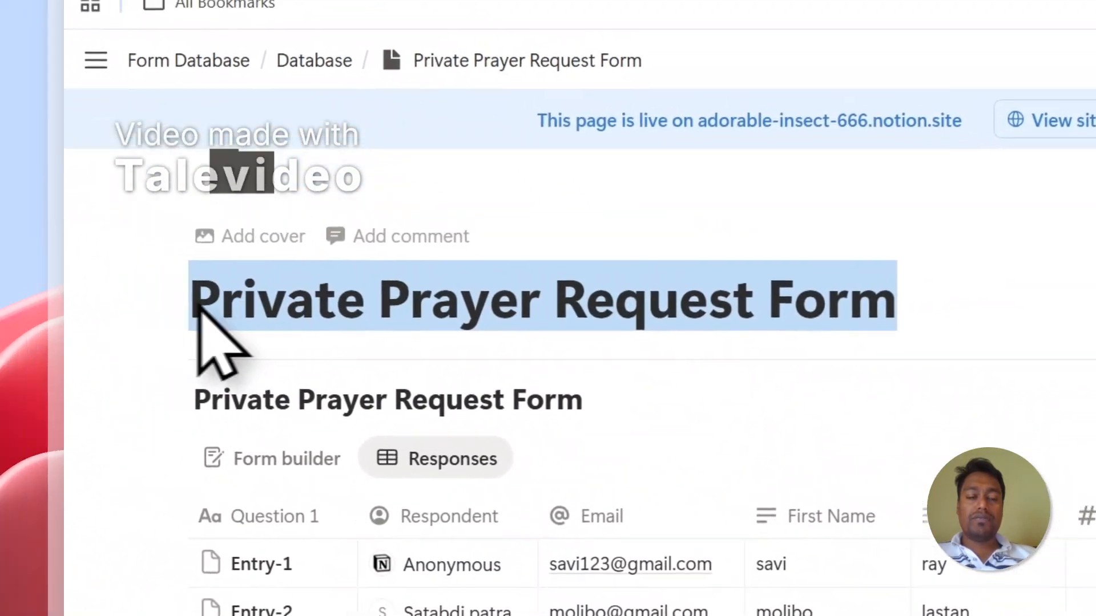
{"action": "right_click", "coordinate": [81, 262]}
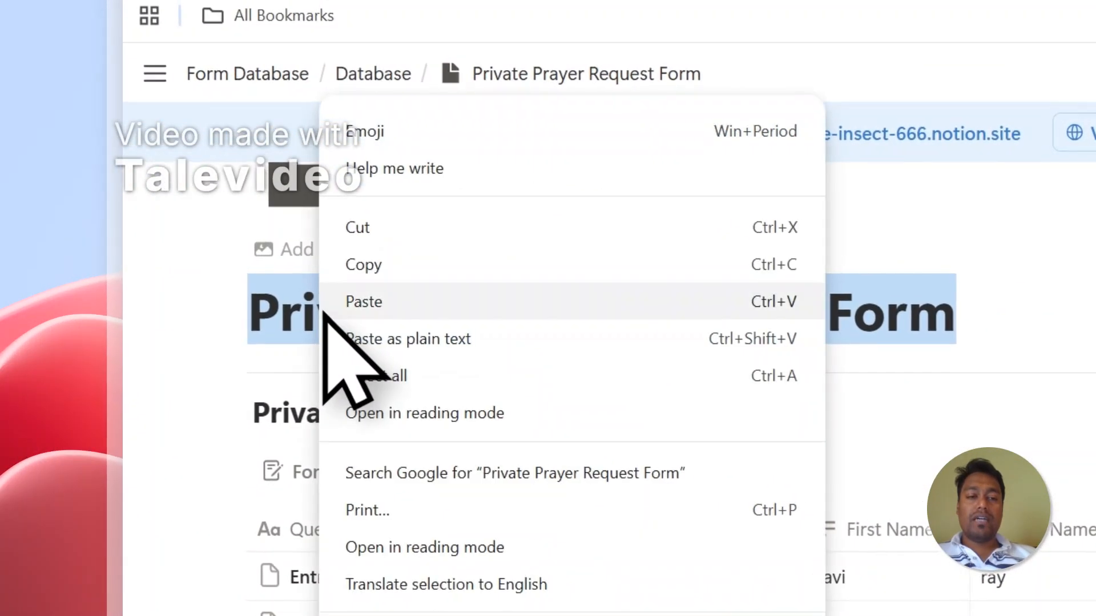
{"action": "left_click", "coordinate": [365, 265]}
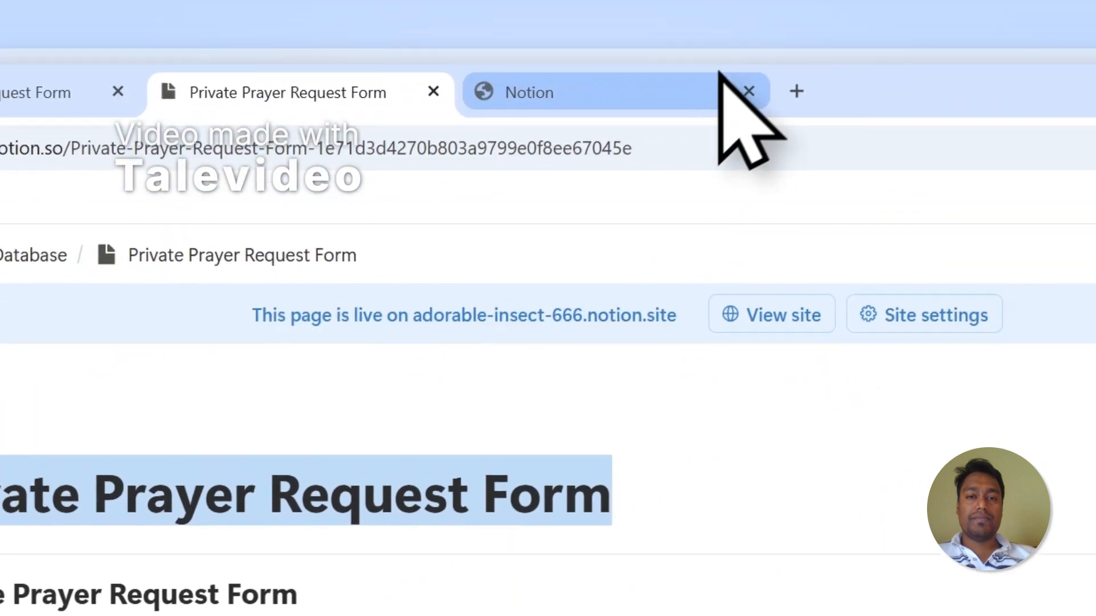
Paste the title into Search pages and select Private Prayer Request Form for PDFOutput access
{"action": "left_click", "coordinate": [719, 80]}
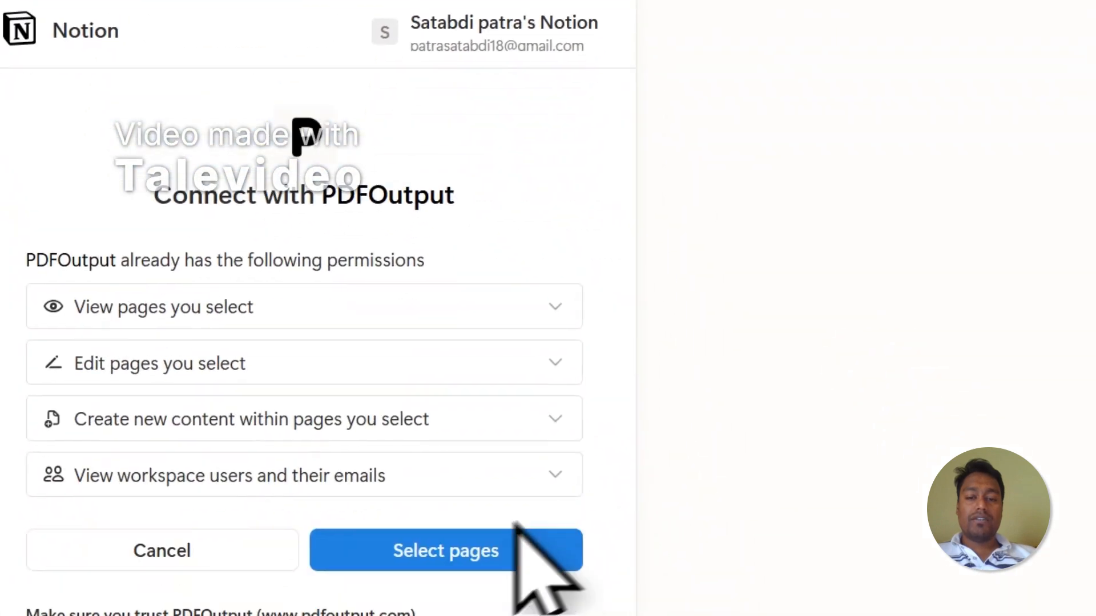
{"action": "left_click", "coordinate": [517, 528]}
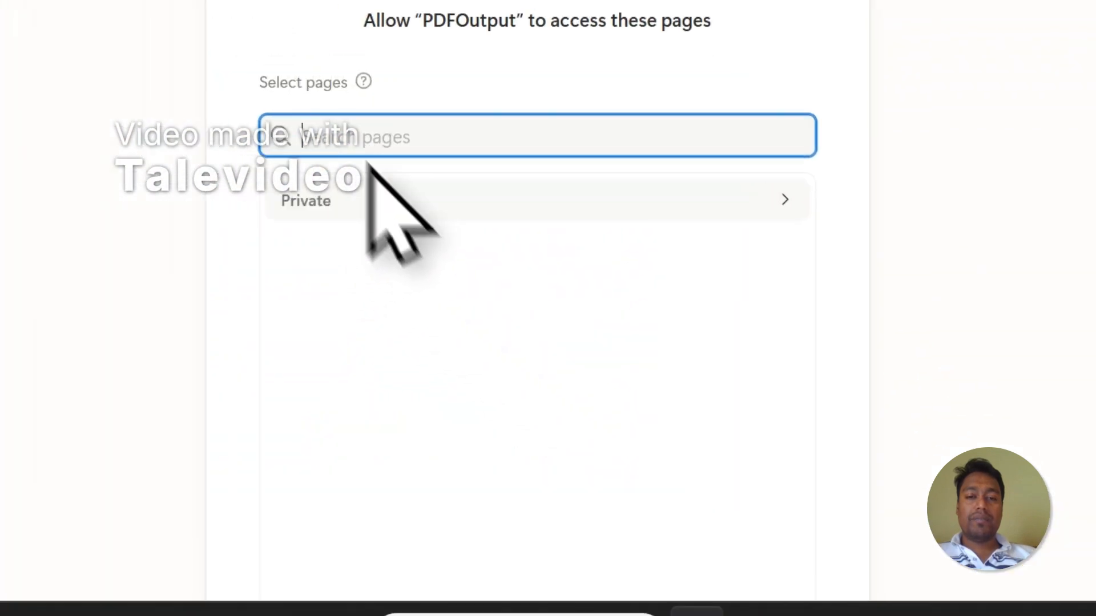
{"action": "right_click", "coordinate": [479, 244]}
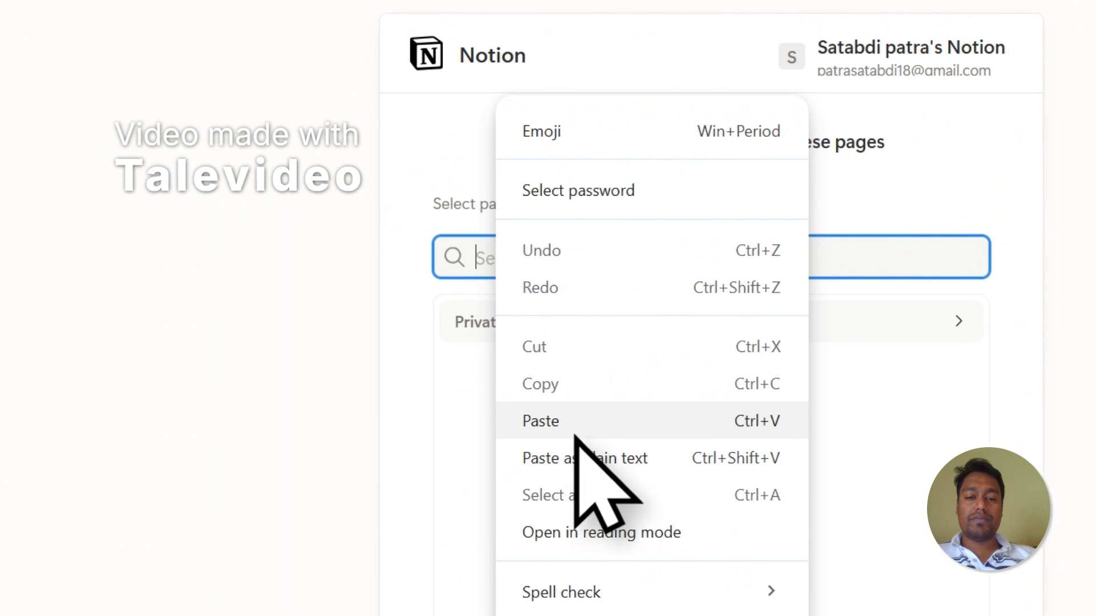
{"action": "left_click", "coordinate": [557, 413]}
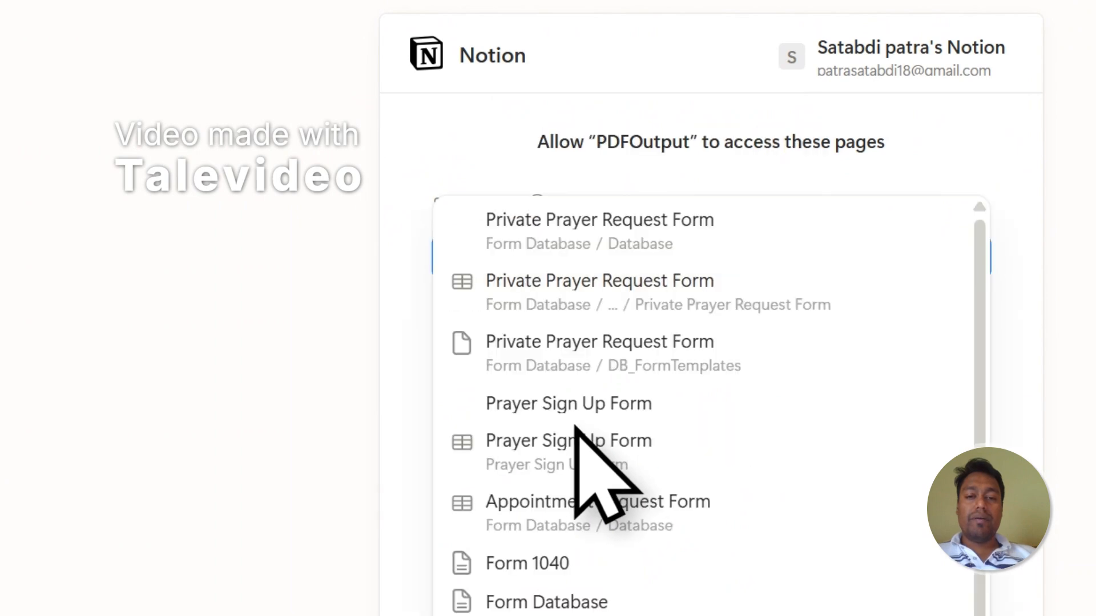
{"action": "left_click", "coordinate": [631, 238]}
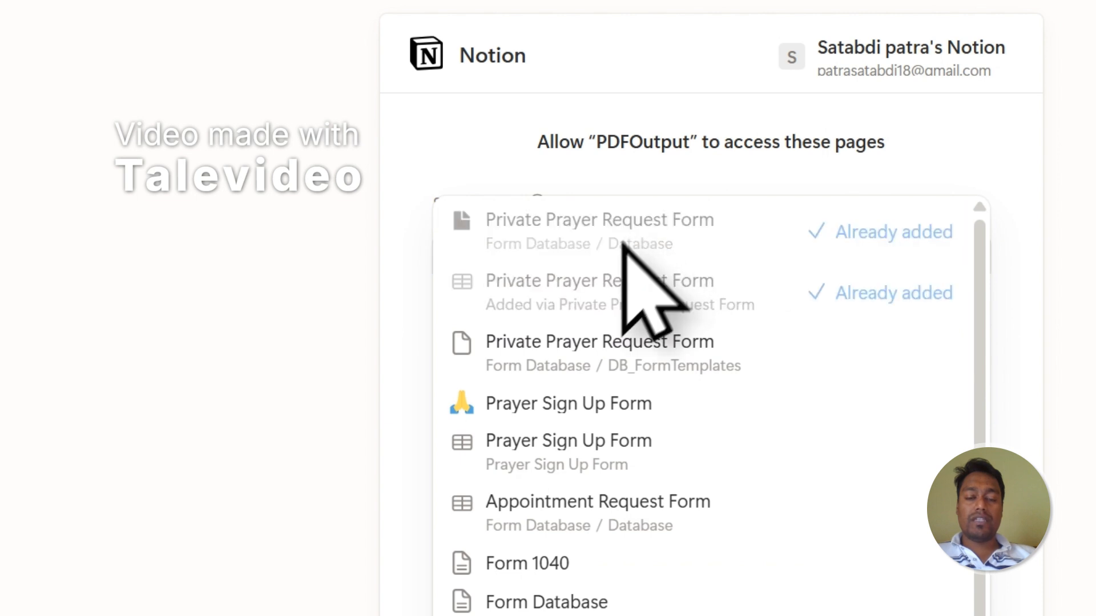
{"action": "left_click", "coordinate": [913, 127]}
{"action": "scroll", "coordinate": [891, 165], "scroll_direction": "down", "scroll_amount": 2}
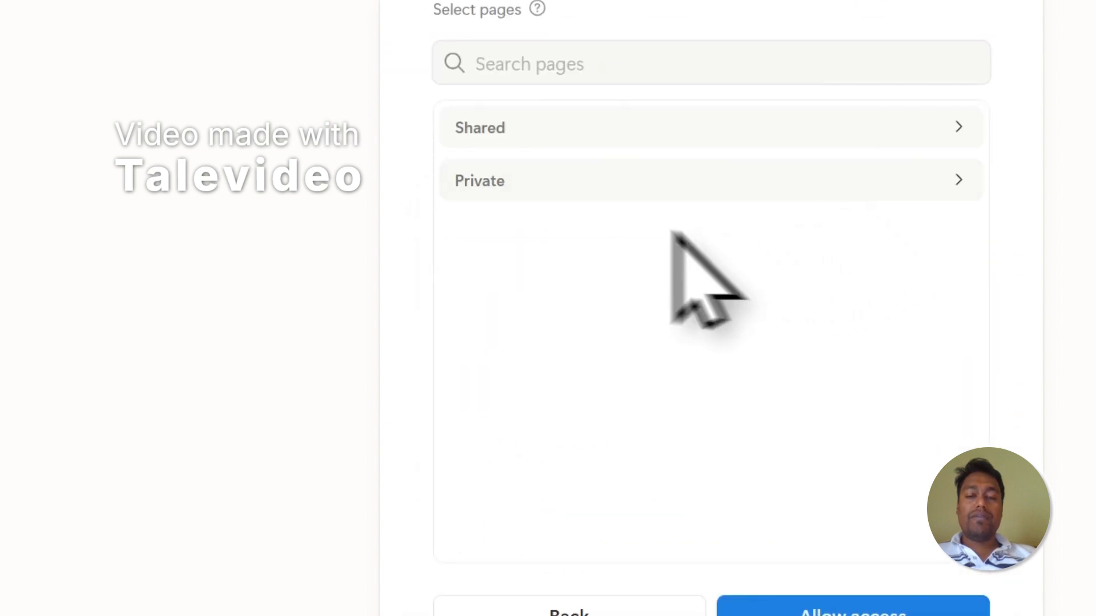
{"action": "left_click", "coordinate": [582, 196]}
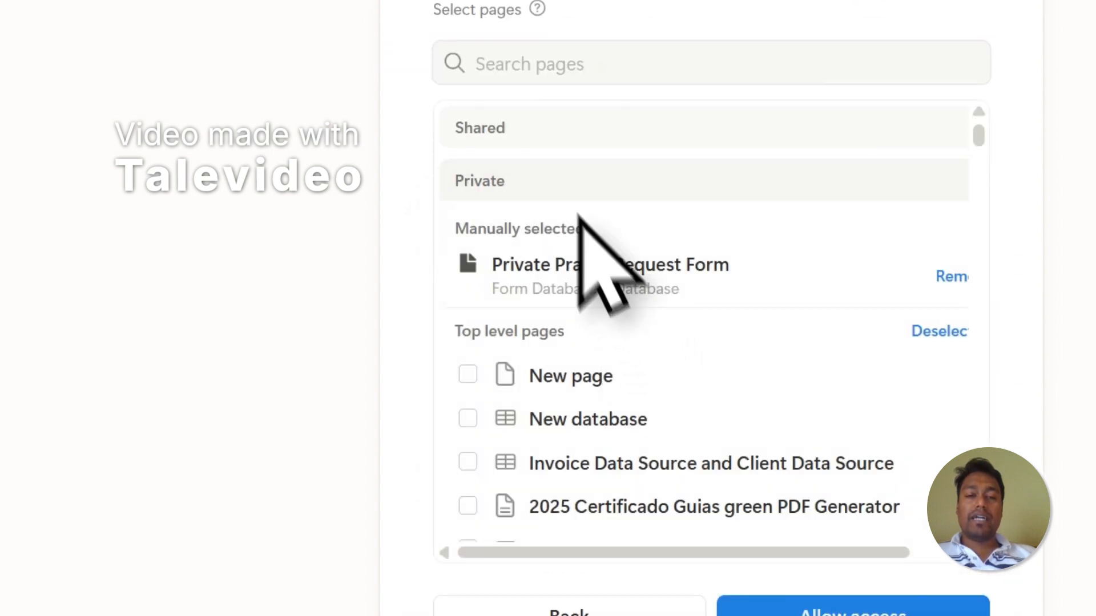
Recheck the Private Prayer Request Form title, then return to PDFOutput's access request page
{"action": "left_click", "coordinate": [510, 64]}
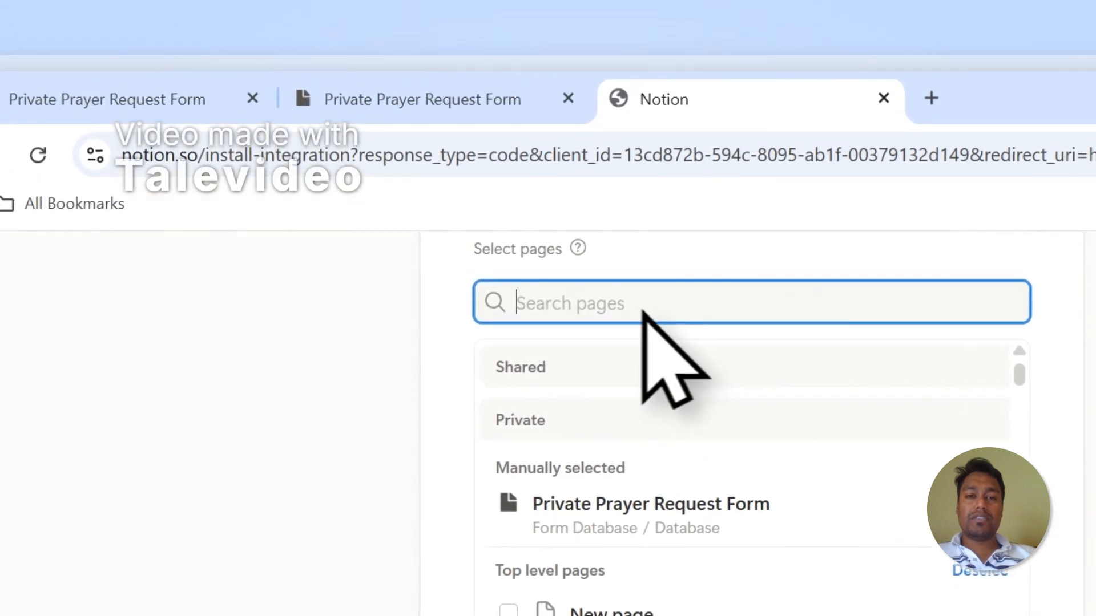
{"action": "scroll", "coordinate": [668, 399], "scroll_direction": "down", "scroll_amount": 5}
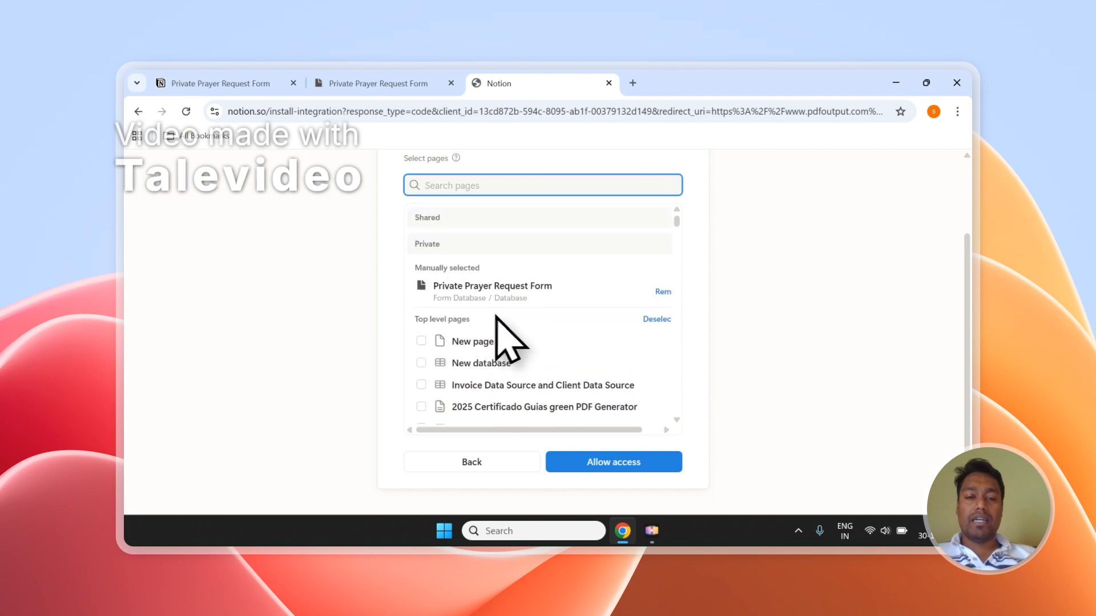
{"action": "scroll", "coordinate": [657, 337], "scroll_direction": "up", "scroll_amount": 3}
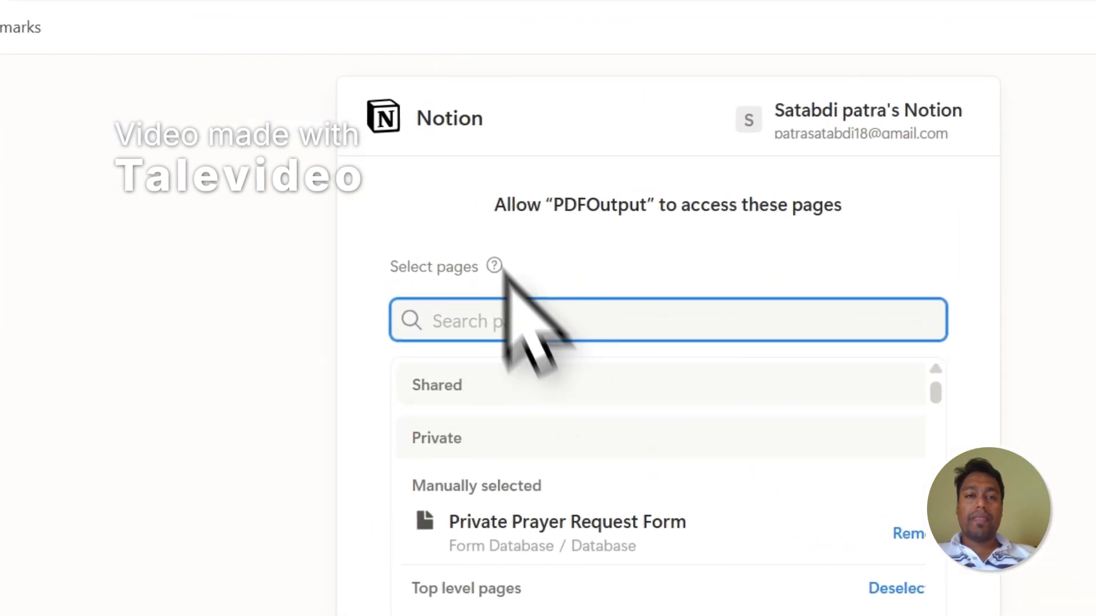
{"action": "left_click", "coordinate": [406, 104]}
{"action": "left_click", "coordinate": [477, 375]}
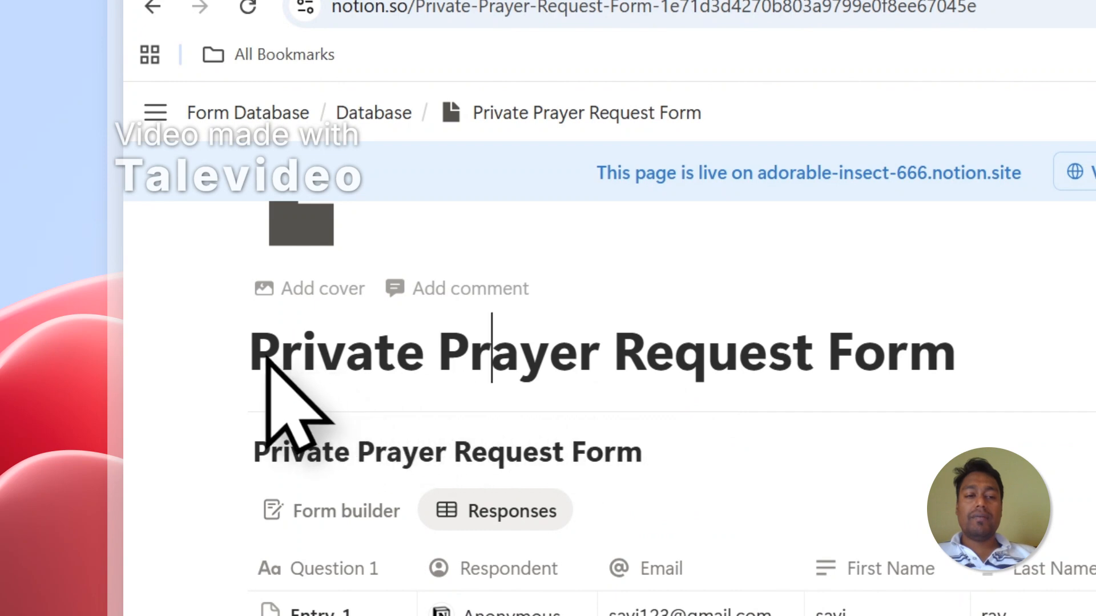
{"action": "left_click_drag", "start_coordinate": [277, 356], "coordinate": [697, 354]}
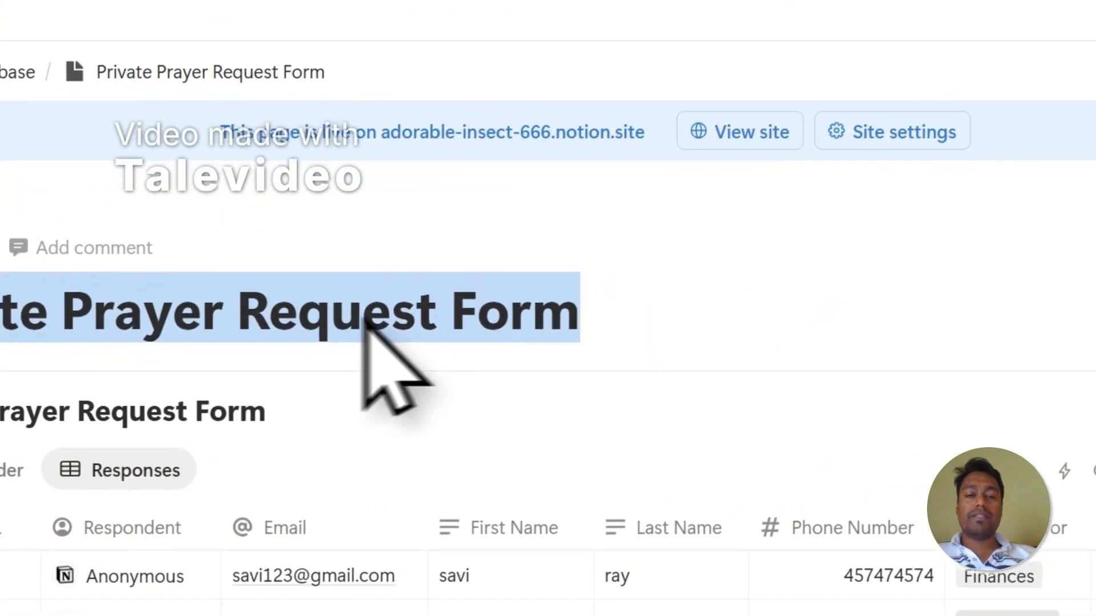
{"action": "left_click", "coordinate": [322, 320]}
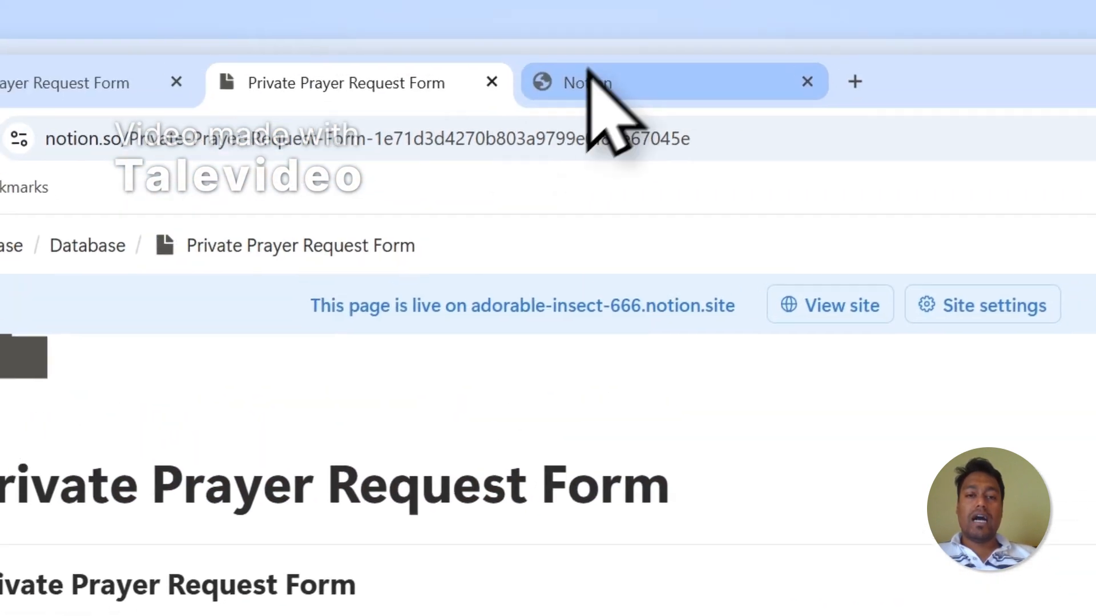
{"action": "left_click", "coordinate": [587, 73]}
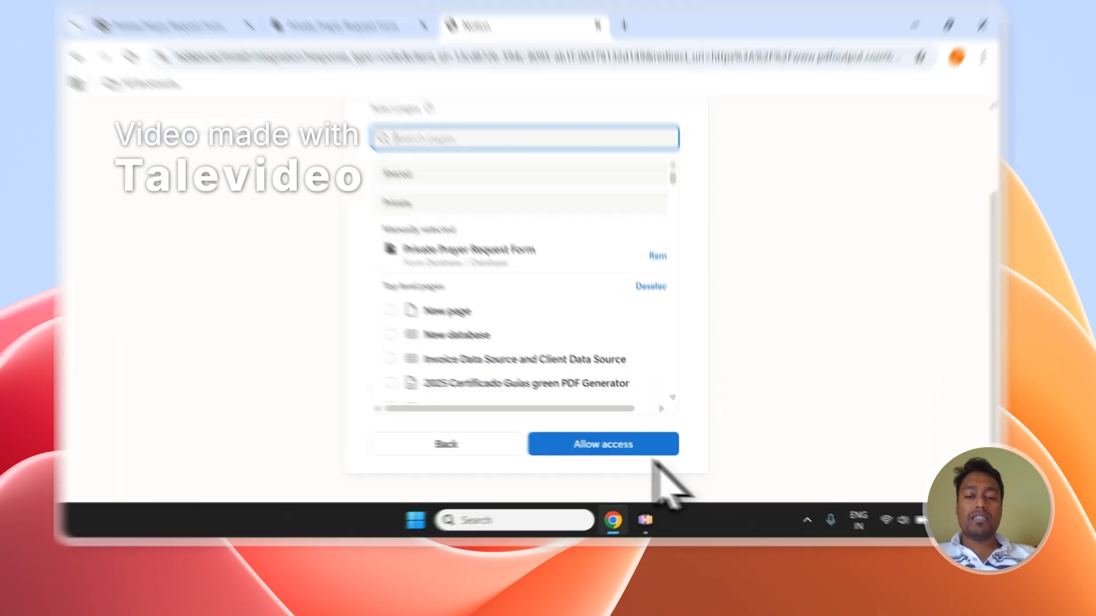
Allow PDFOutput access to the selected Notion pages and go back to the PDFOutput app
{"action": "left_click", "coordinate": [634, 465]}
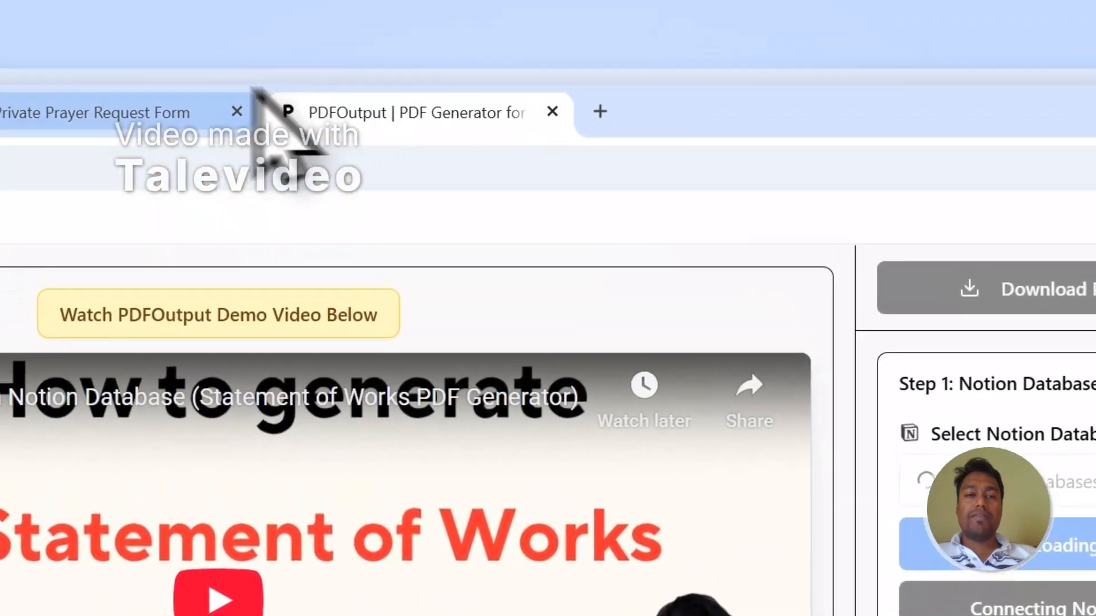
{"action": "left_click", "coordinate": [245, 108]}
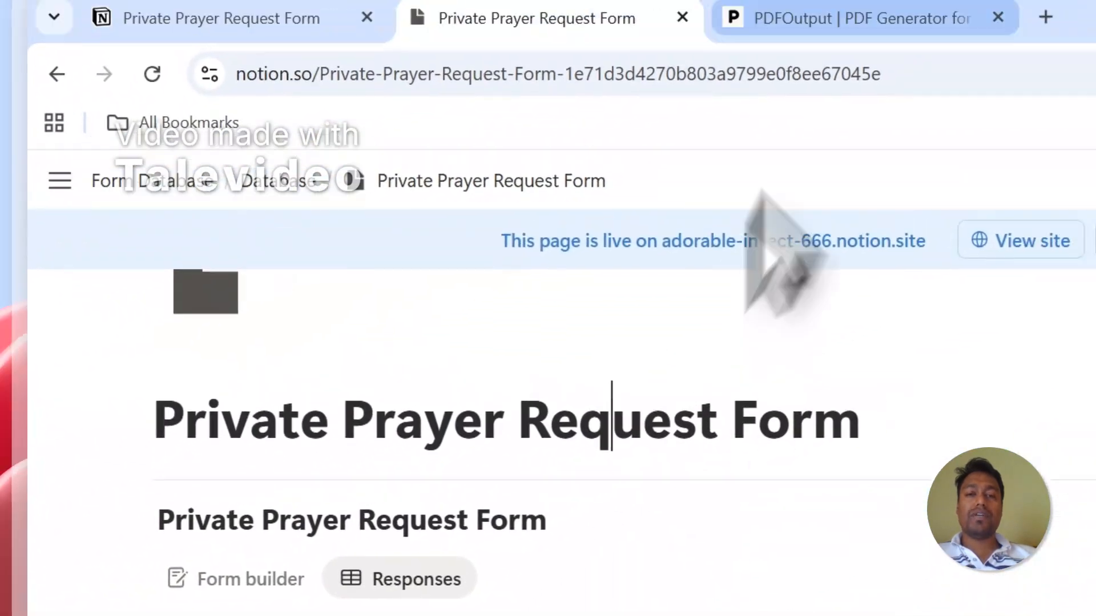
{"action": "left_click", "coordinate": [423, 100]}
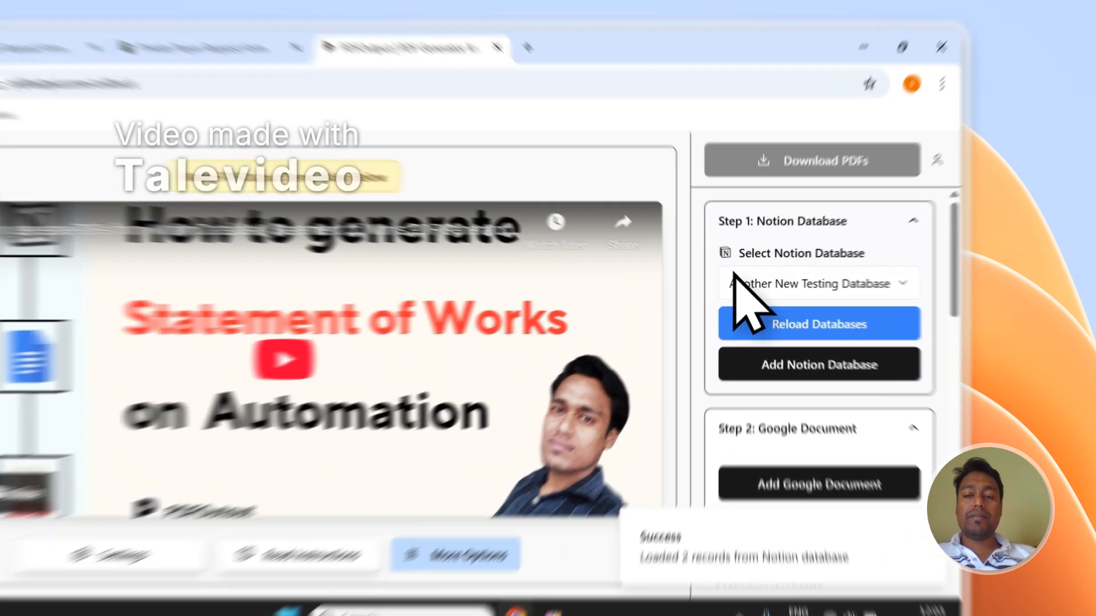
Reload the Notion databases and choose Private Prayer Request Form as the source database
{"action": "left_click", "coordinate": [802, 269]}
{"action": "scroll", "coordinate": [828, 401], "scroll_direction": "down", "scroll_amount": 2}
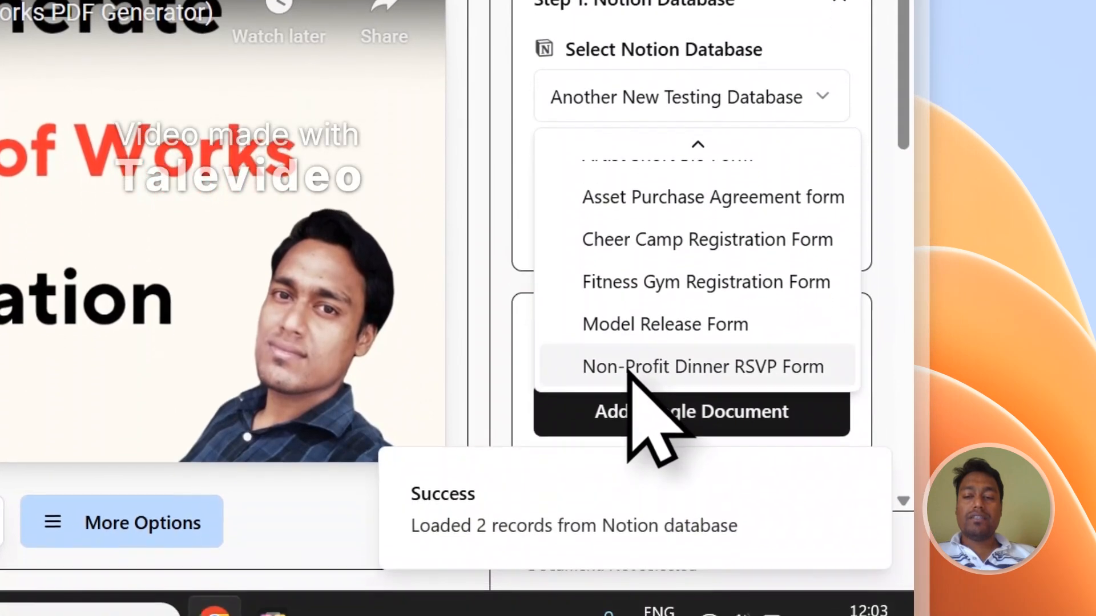
{"action": "scroll", "coordinate": [636, 366], "scroll_direction": "up", "scroll_amount": 2}
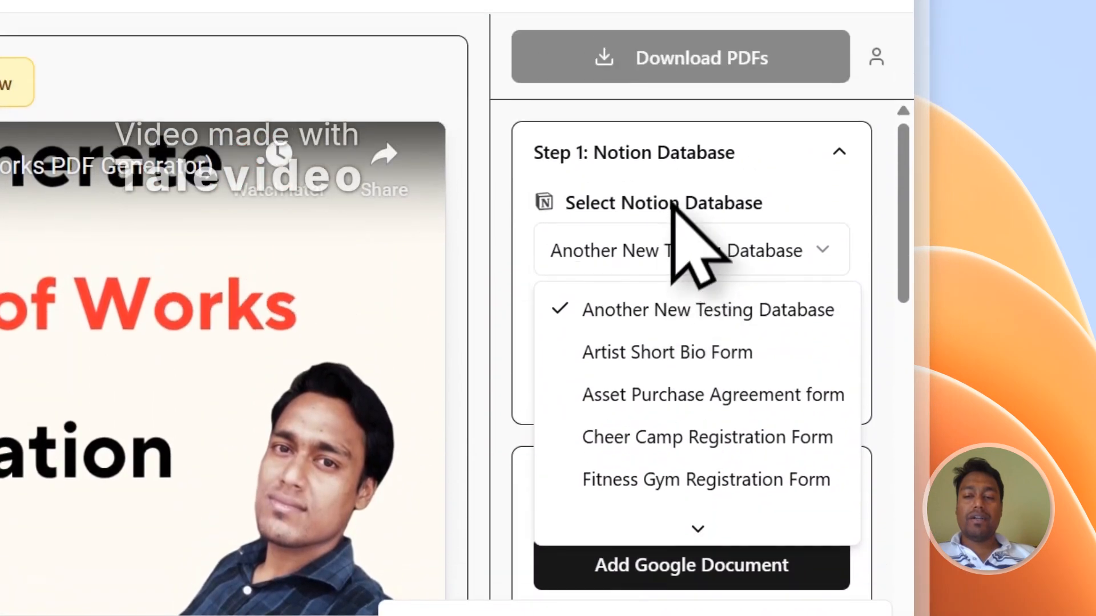
{"action": "left_click", "coordinate": [663, 310]}
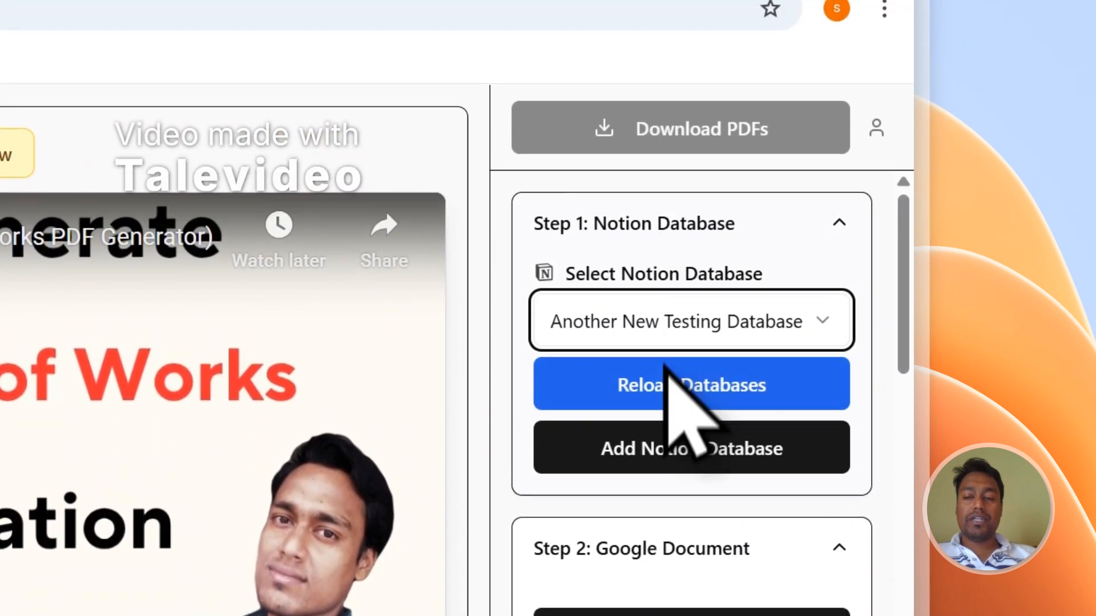
{"action": "left_click", "coordinate": [662, 308]}
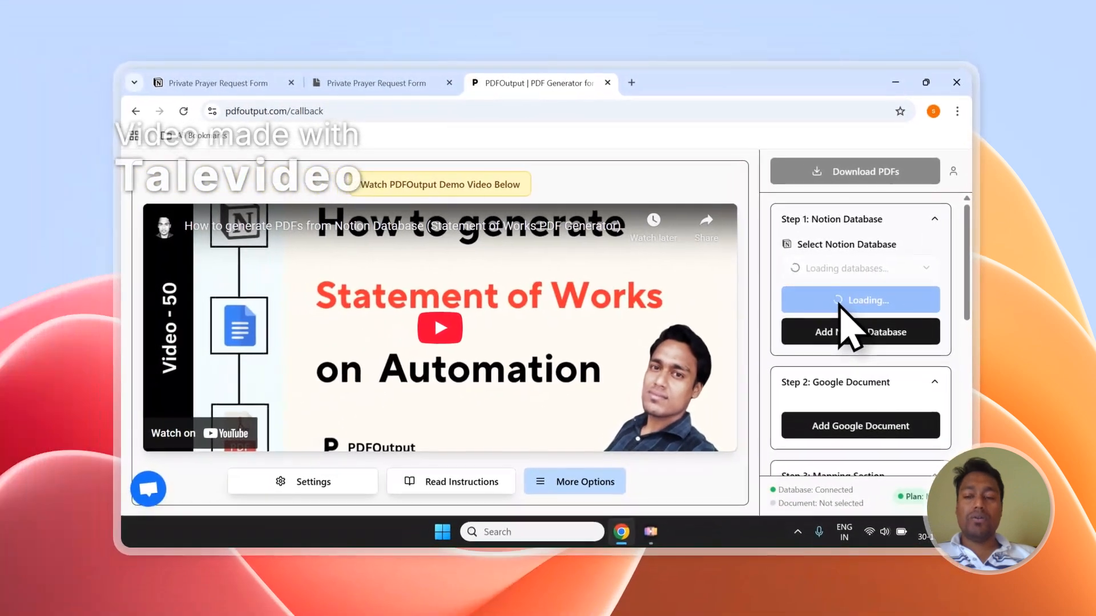
{"action": "left_click", "coordinate": [838, 270]}
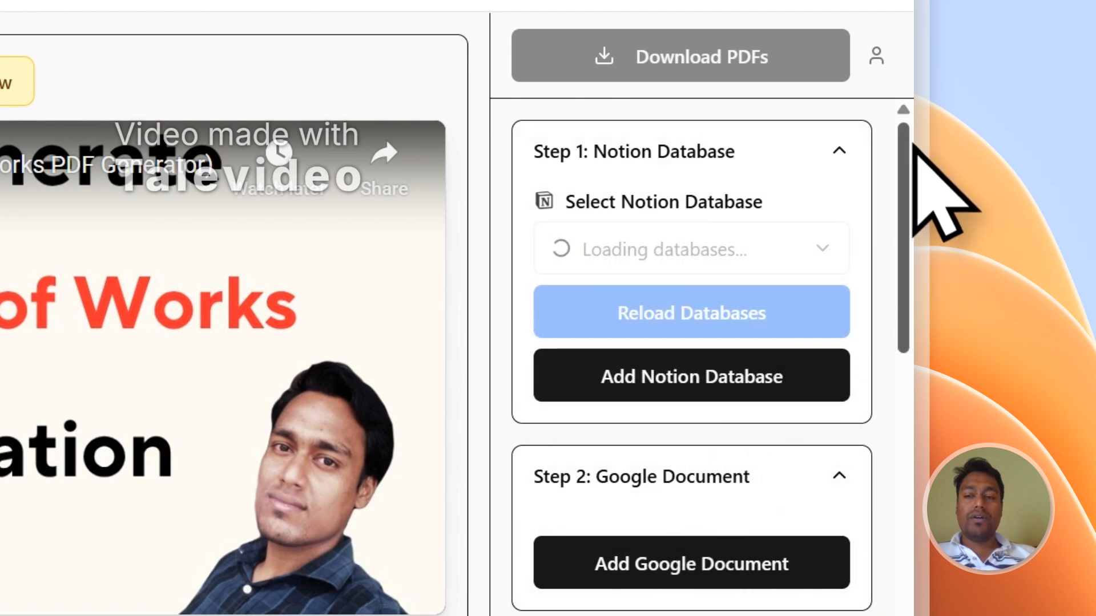
{"action": "left_click_drag", "start_coordinate": [909, 143], "coordinate": [914, 469]}
{"action": "scroll", "coordinate": [675, 268], "scroll_direction": "up", "scroll_amount": 3}
{"action": "scroll", "coordinate": [655, 252], "scroll_direction": "down", "scroll_amount": 5}
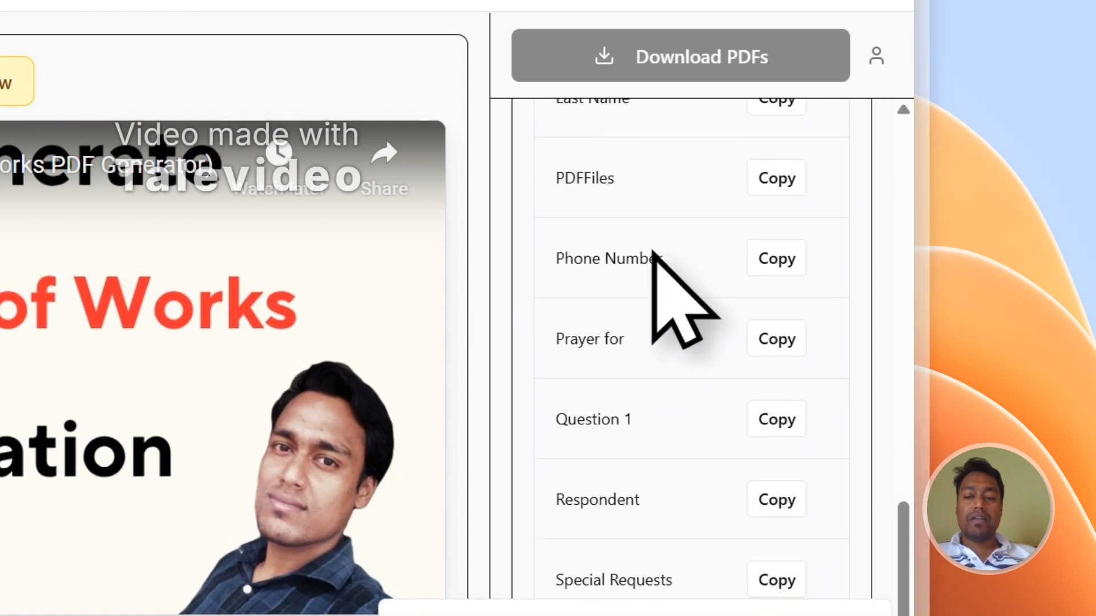
{"action": "scroll", "coordinate": [707, 422], "scroll_direction": "up", "scroll_amount": 10}
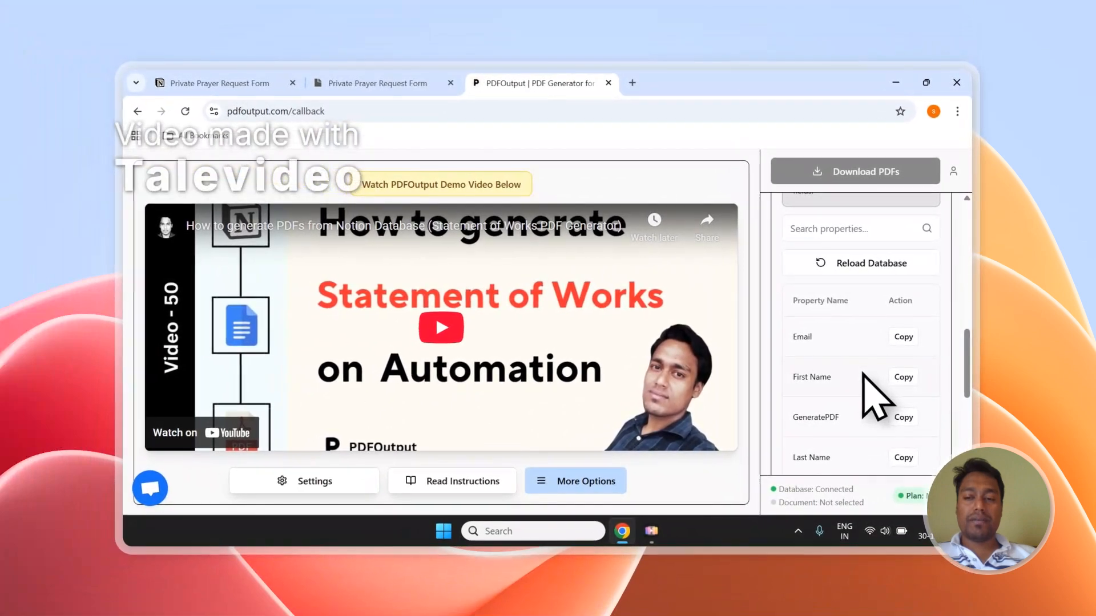
{"action": "scroll", "coordinate": [862, 372], "scroll_direction": "up", "scroll_amount": 3}
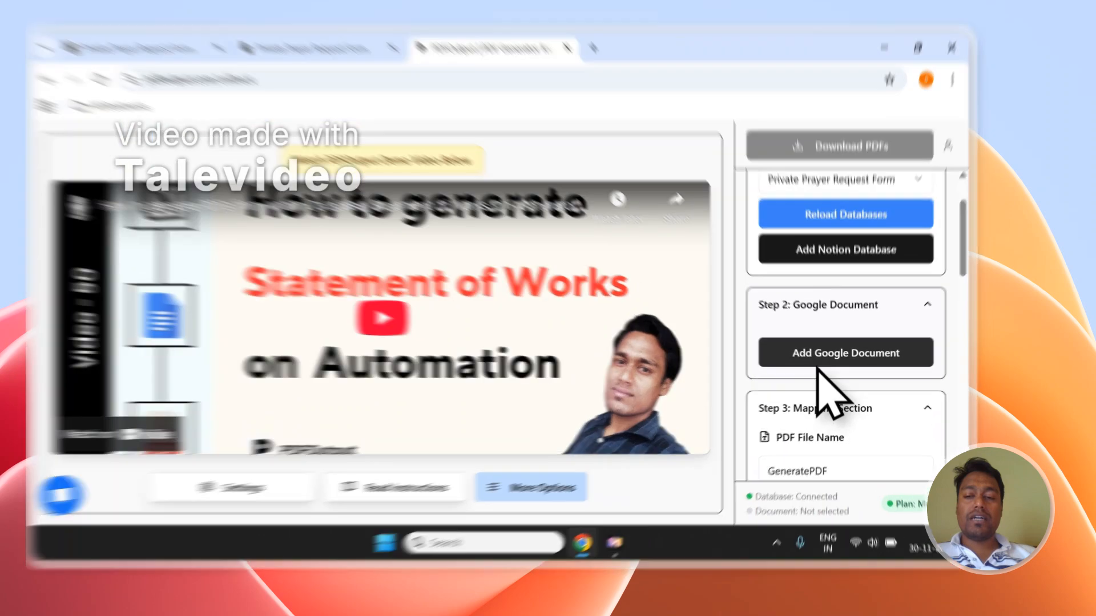
Cancel the file picker and connect a new PDFOutput demo document with placeholders as the template
{"action": "left_click", "coordinate": [839, 429]}
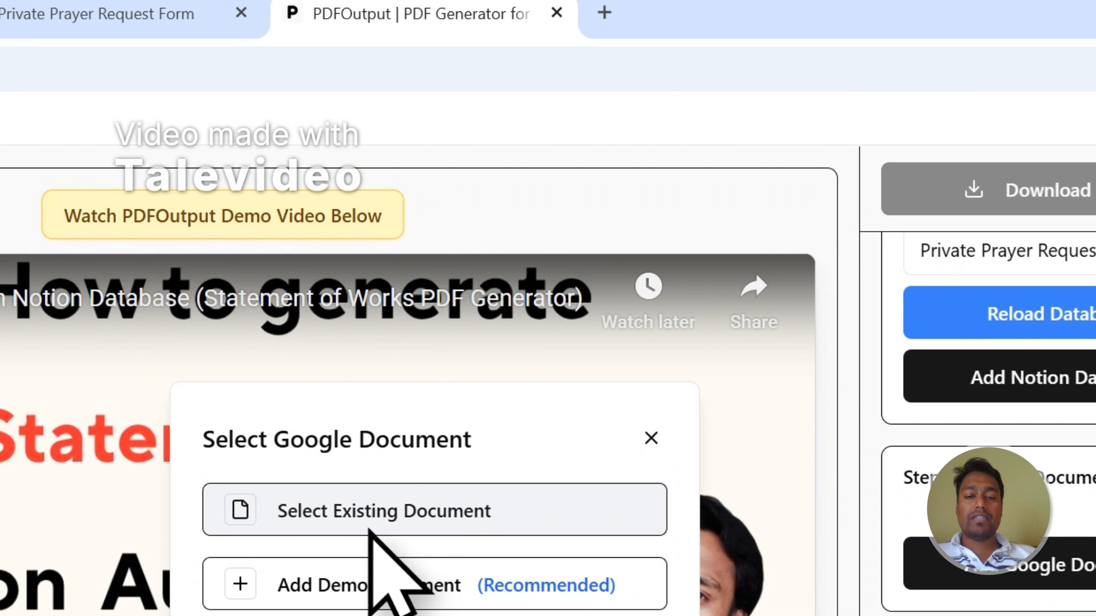
{"action": "left_click", "coordinate": [369, 529]}
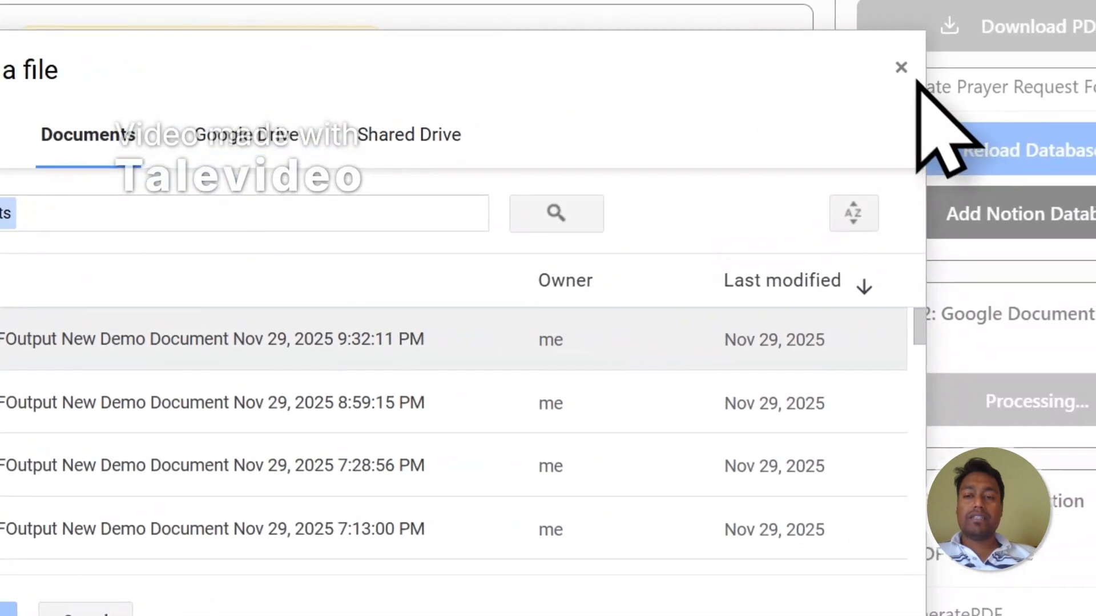
{"action": "left_click", "coordinate": [900, 0]}
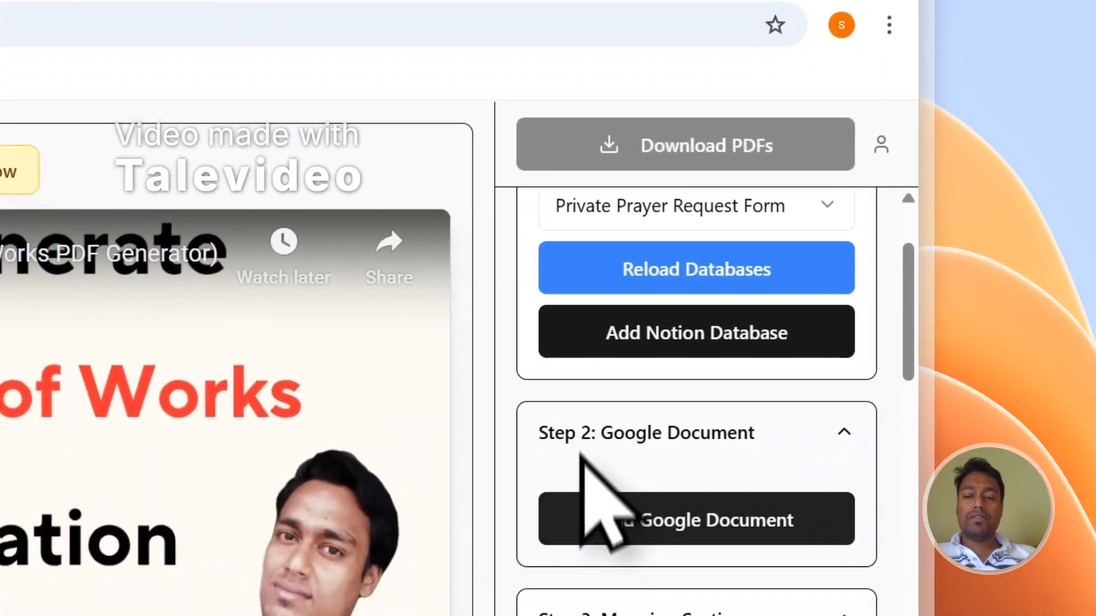
{"action": "left_click", "coordinate": [621, 598]}
{"action": "left_click", "coordinate": [114, 615]}
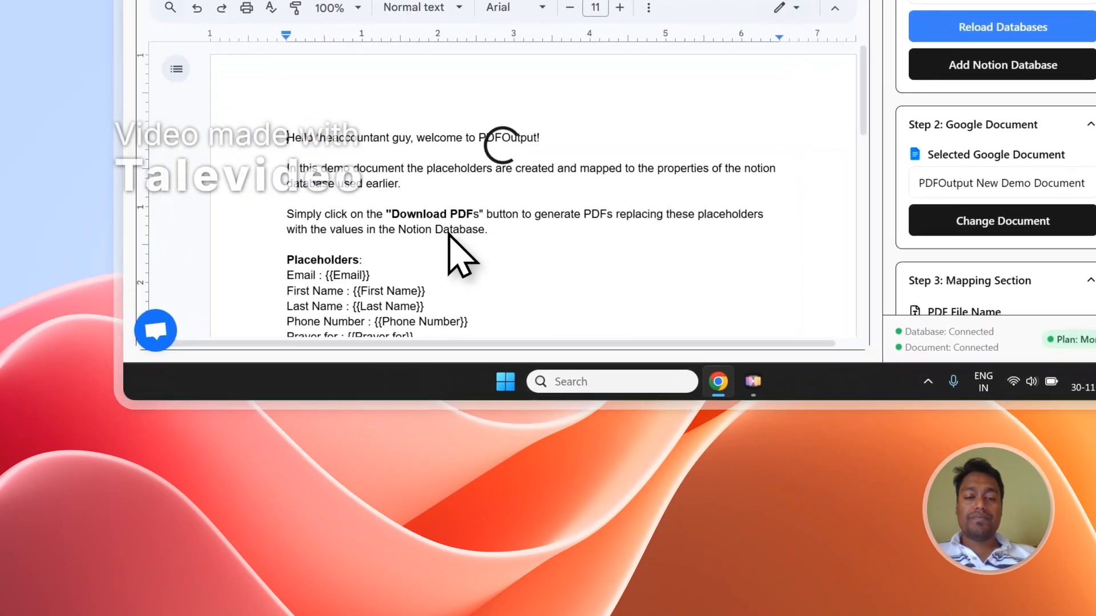
Delete the Doc's intro paragraphs and blank line so it starts at Placeholders, then view Notion responses
{"action": "left_click", "coordinate": [433, 404]}
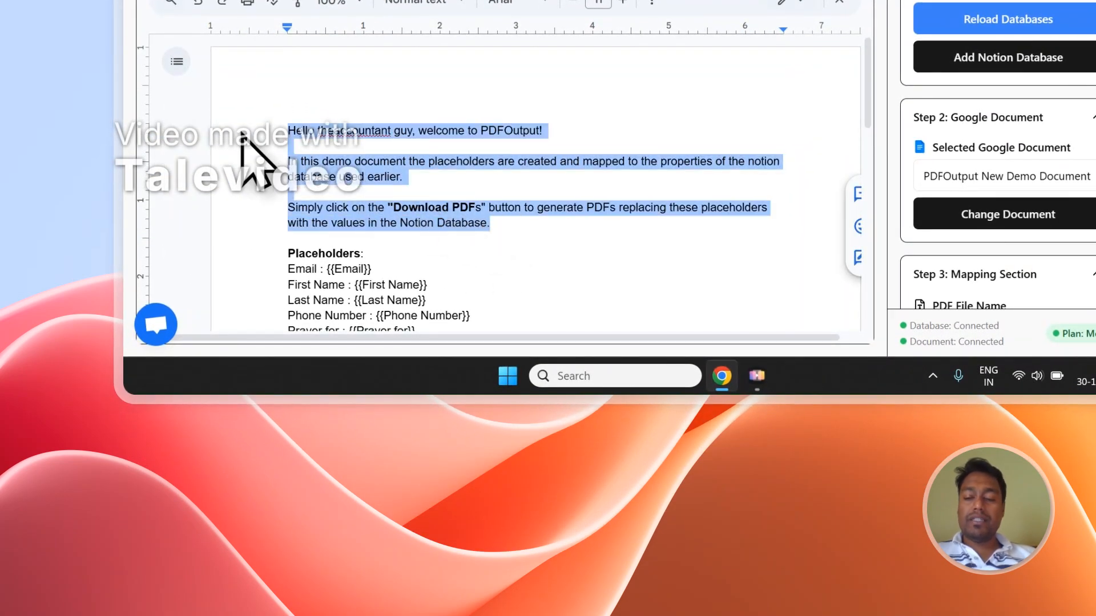
{"action": "key", "text": "BackSpace"}
{"action": "key", "text": "Delete"}
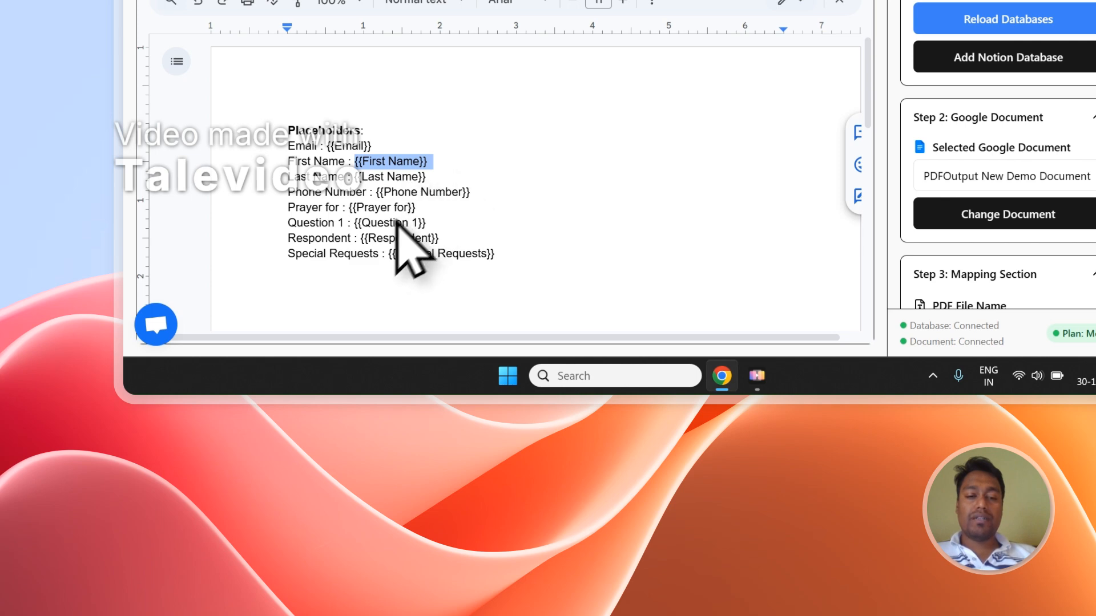
{"action": "left_click", "coordinate": [425, 119]}
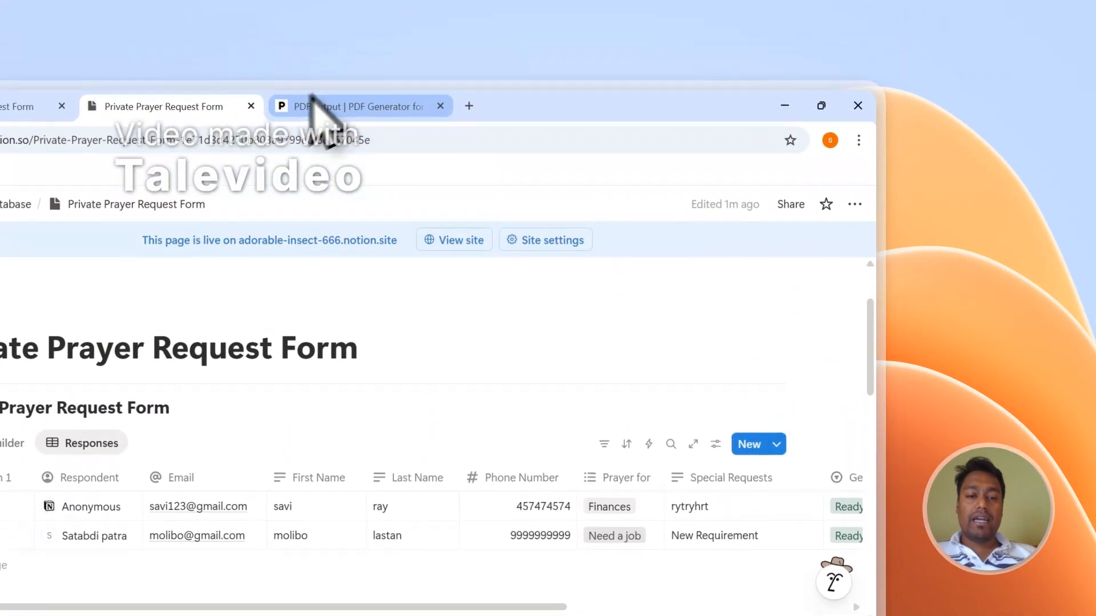
Compare Notion's response columns with the template's eight placeholders, {{Email}} to {{Special Requests}}, ending on PDFOutput
{"action": "left_click", "coordinate": [318, 107]}
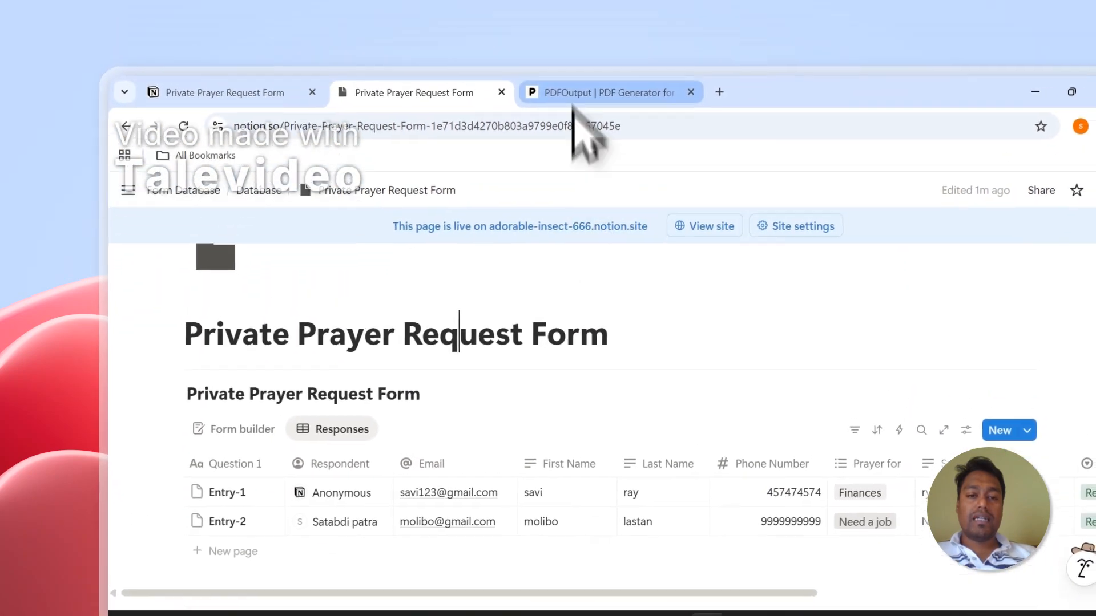
{"action": "left_click", "coordinate": [573, 101]}
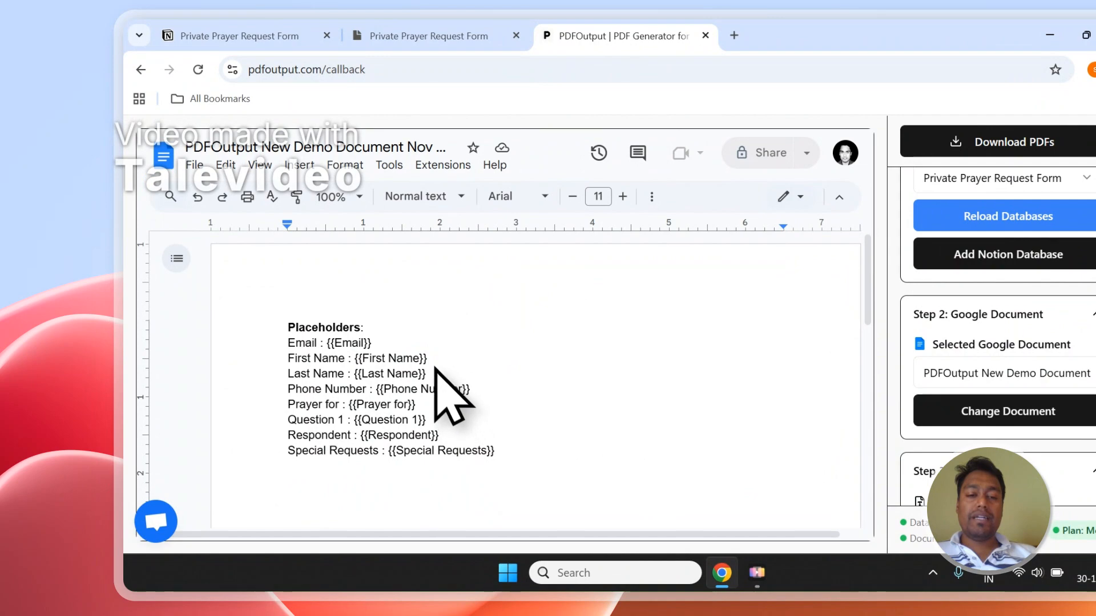
{"action": "left_click", "coordinate": [490, 36]}
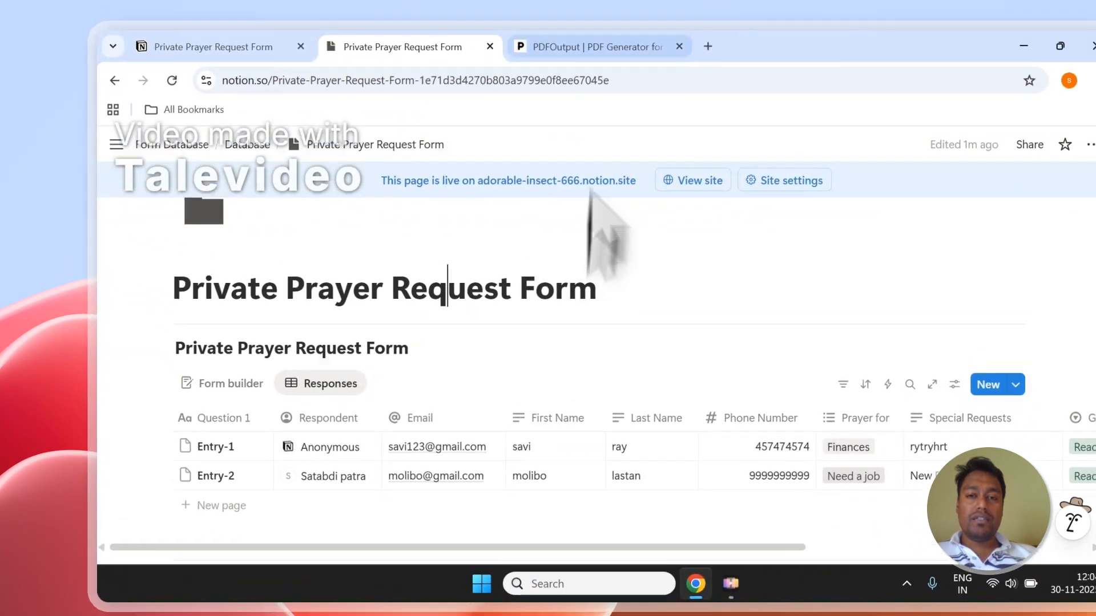
{"action": "left_click", "coordinate": [599, 28]}
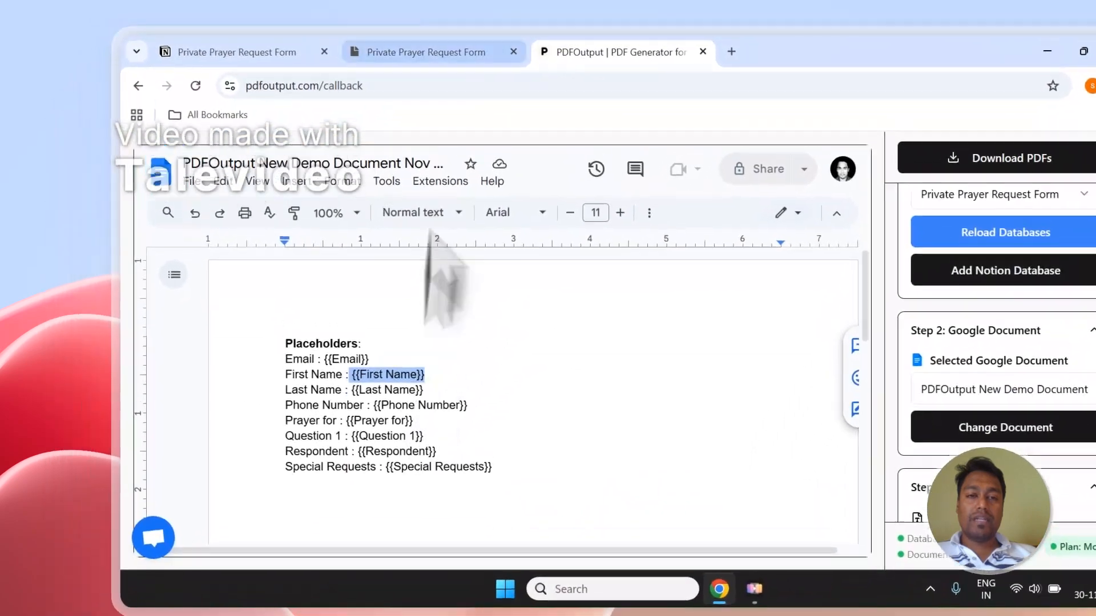
{"action": "left_click", "coordinate": [425, 52]}
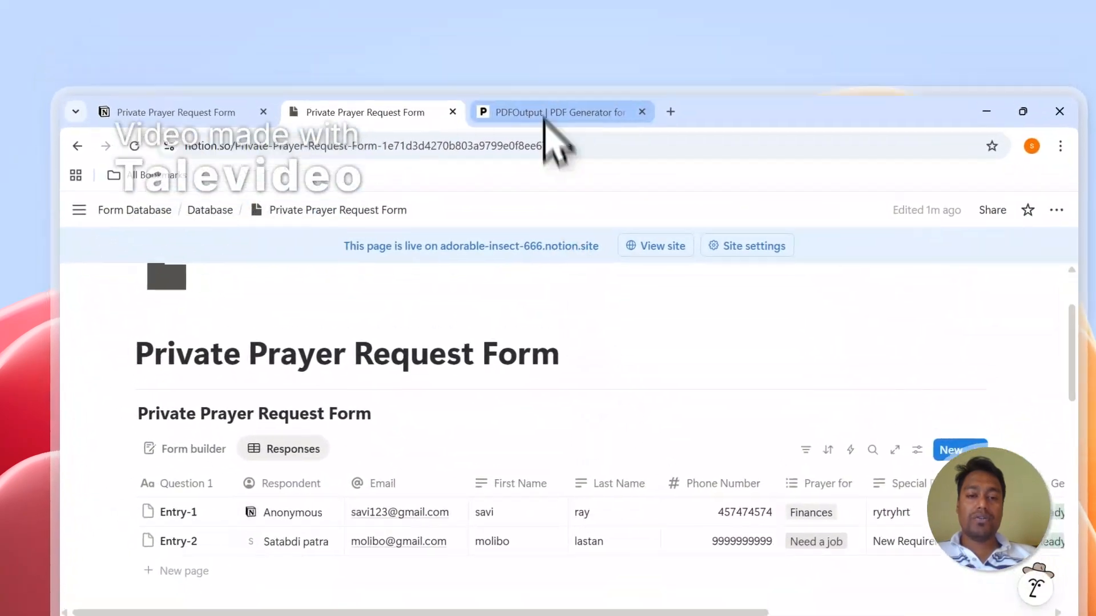
{"action": "left_click", "coordinate": [543, 114]}
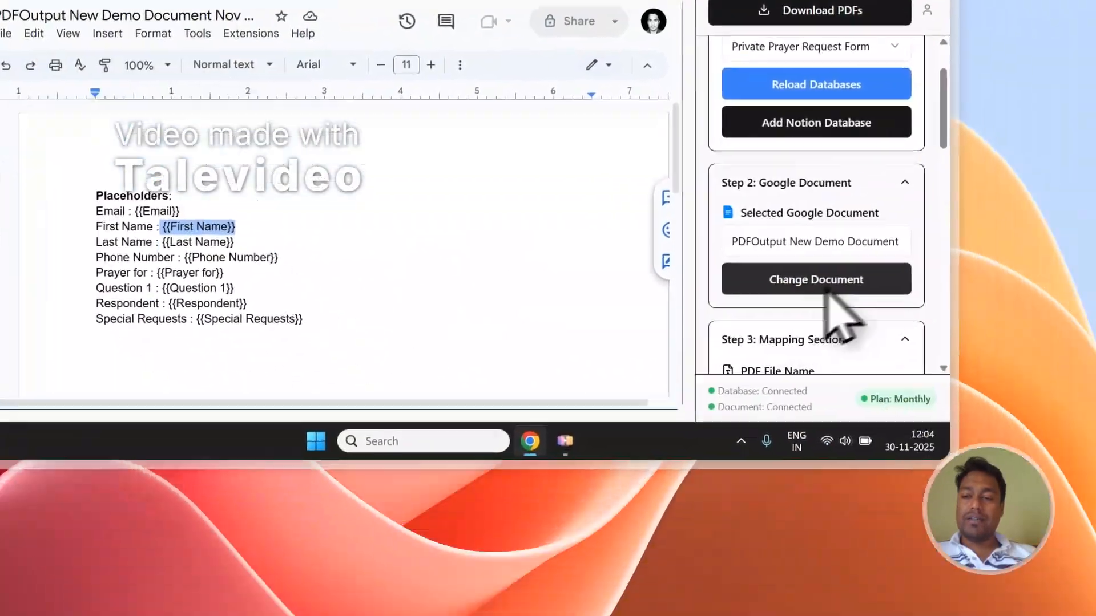
{"action": "scroll", "coordinate": [827, 292], "scroll_direction": "down", "scroll_amount": 10}
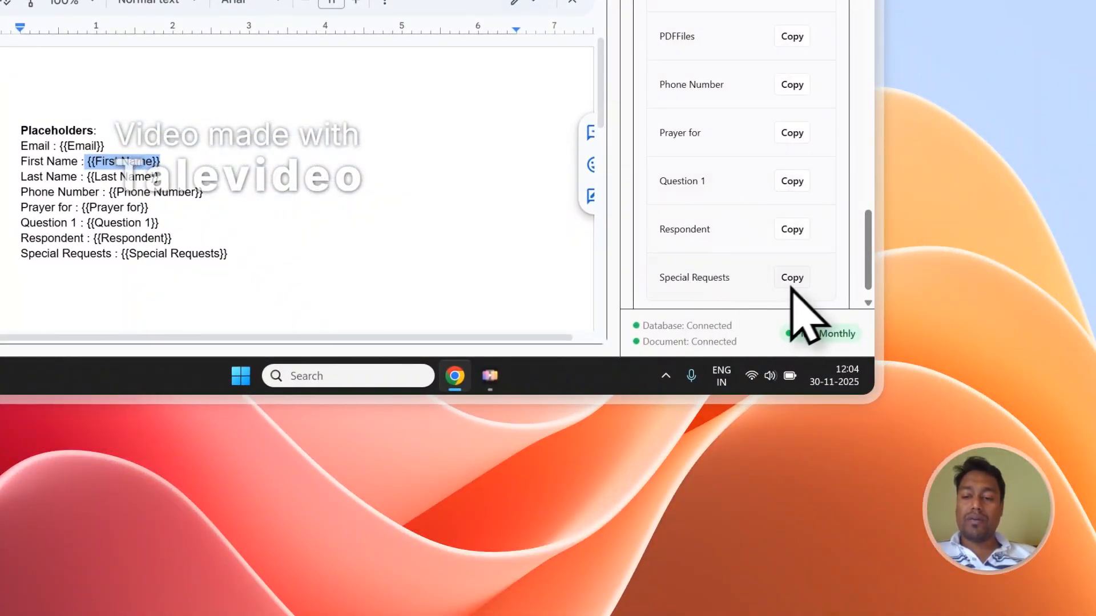
{"action": "scroll", "coordinate": [767, 220], "scroll_direction": "down", "scroll_amount": 1}
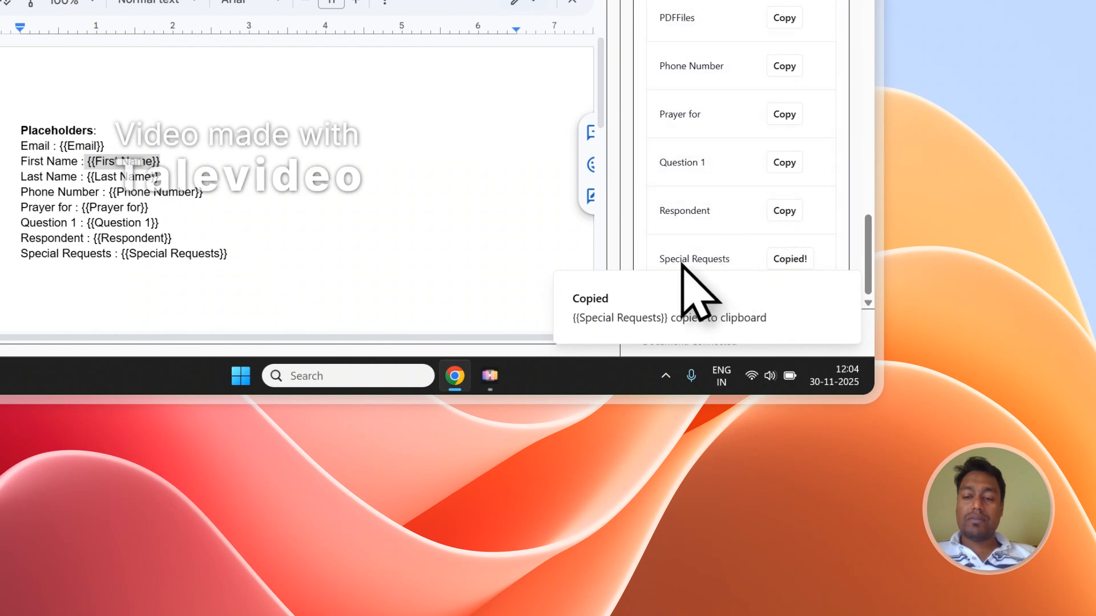
{"action": "left_click", "coordinate": [214, 278]}
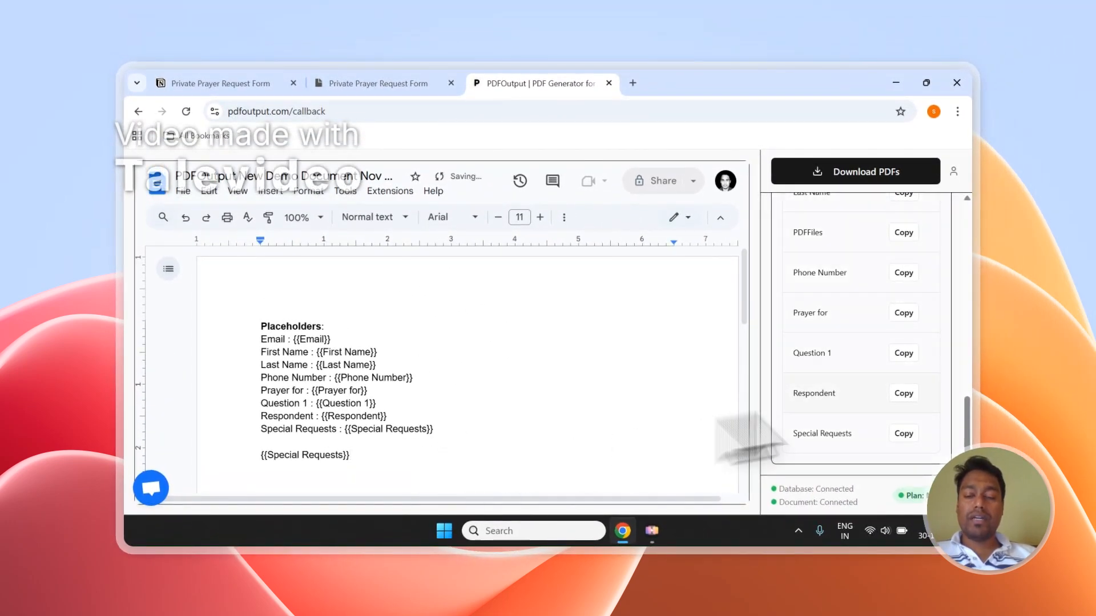
{"action": "scroll", "coordinate": [951, 399], "scroll_direction": "up", "scroll_amount": 4}
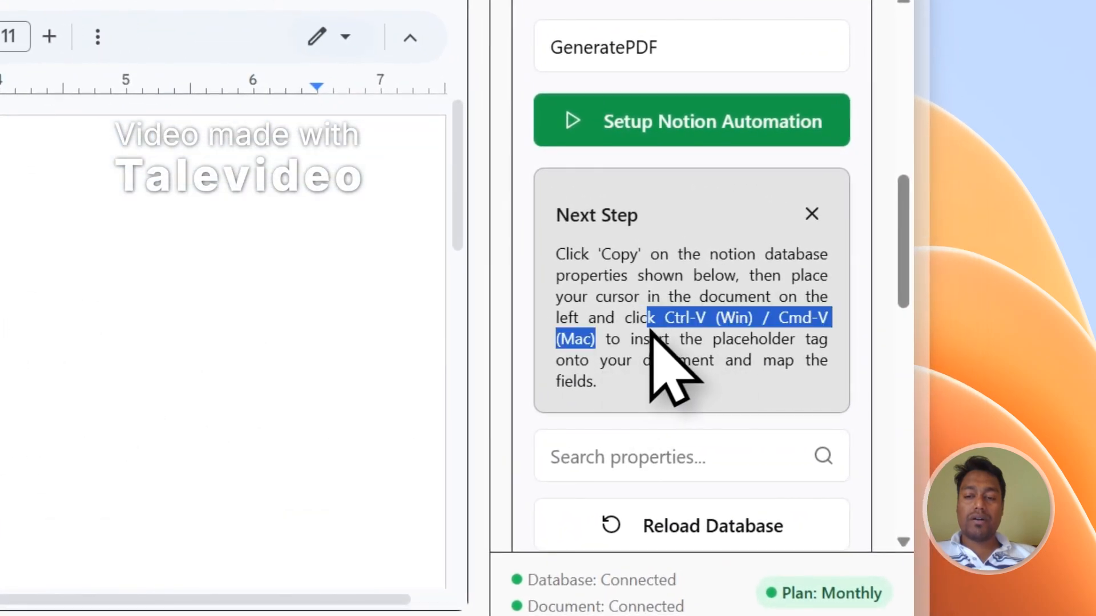
{"action": "scroll", "coordinate": [769, 393], "scroll_direction": "down", "scroll_amount": 10}
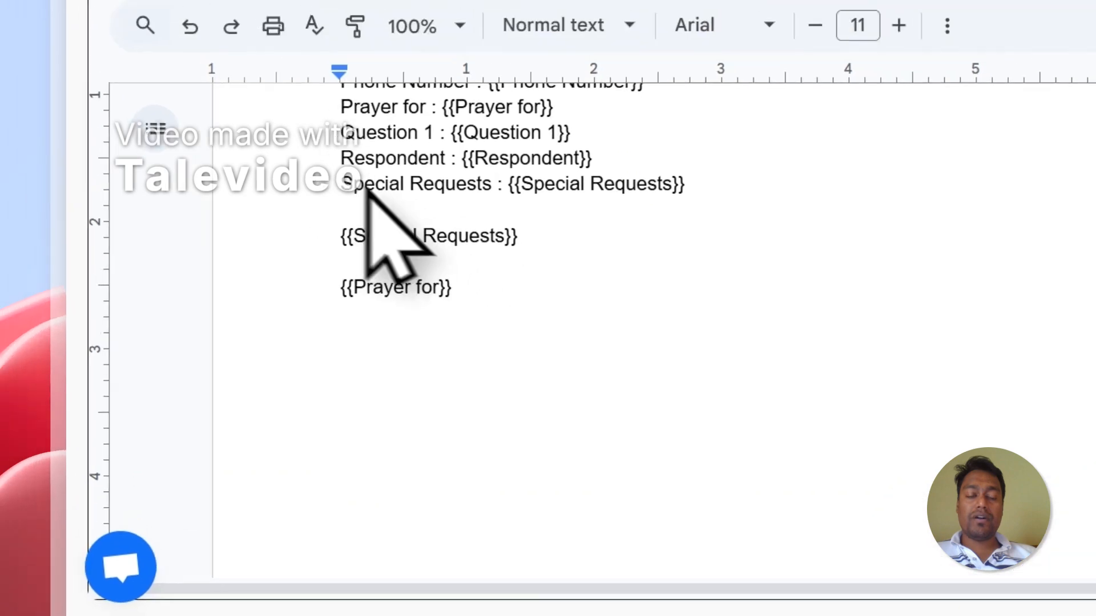
{"action": "left_click_drag", "start_coordinate": [395, 118], "coordinate": [375, 103]}
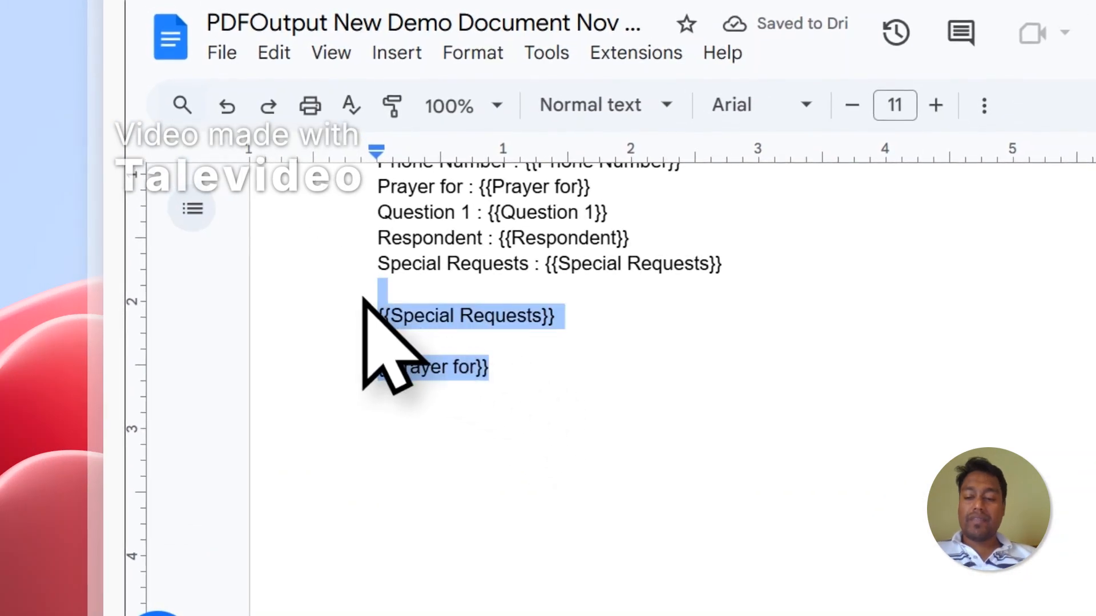
{"action": "scroll", "coordinate": [406, 276], "scroll_direction": "up", "scroll_amount": 2}
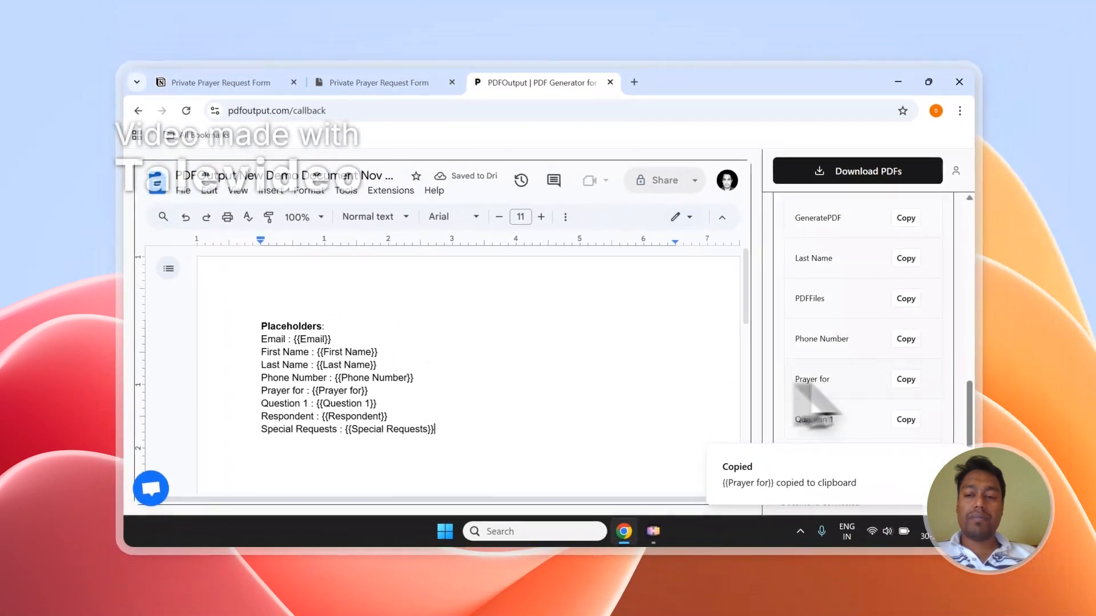
{"action": "scroll", "coordinate": [844, 394], "scroll_direction": "up", "scroll_amount": 10}
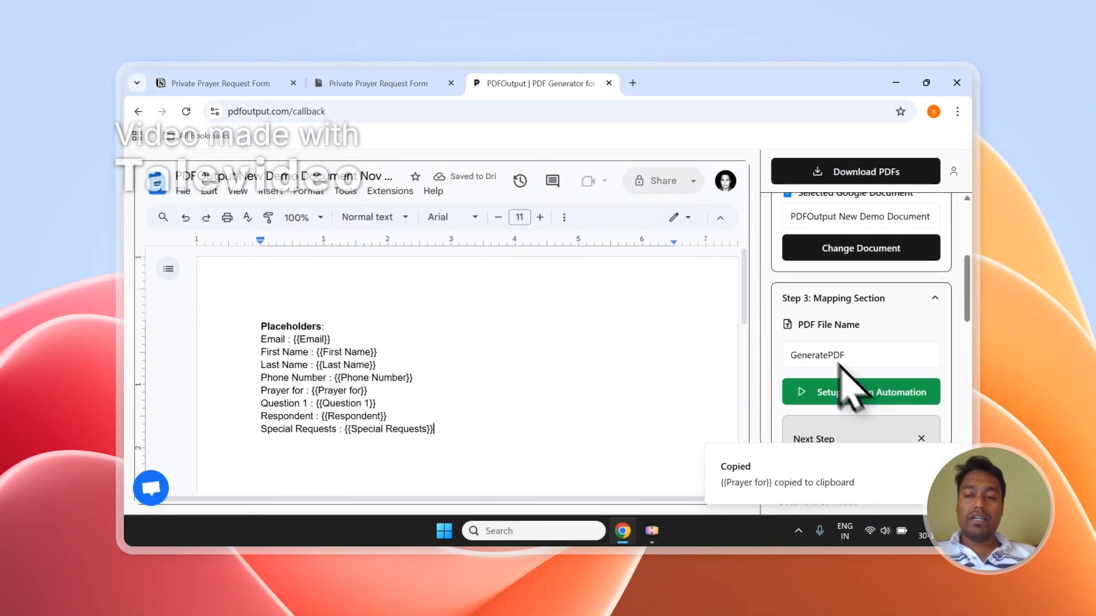
Set PDF File Name to First Name instead of GeneratePDF, then start Download PDFs
{"action": "left_click_drag", "start_coordinate": [798, 325], "coordinate": [859, 329]}
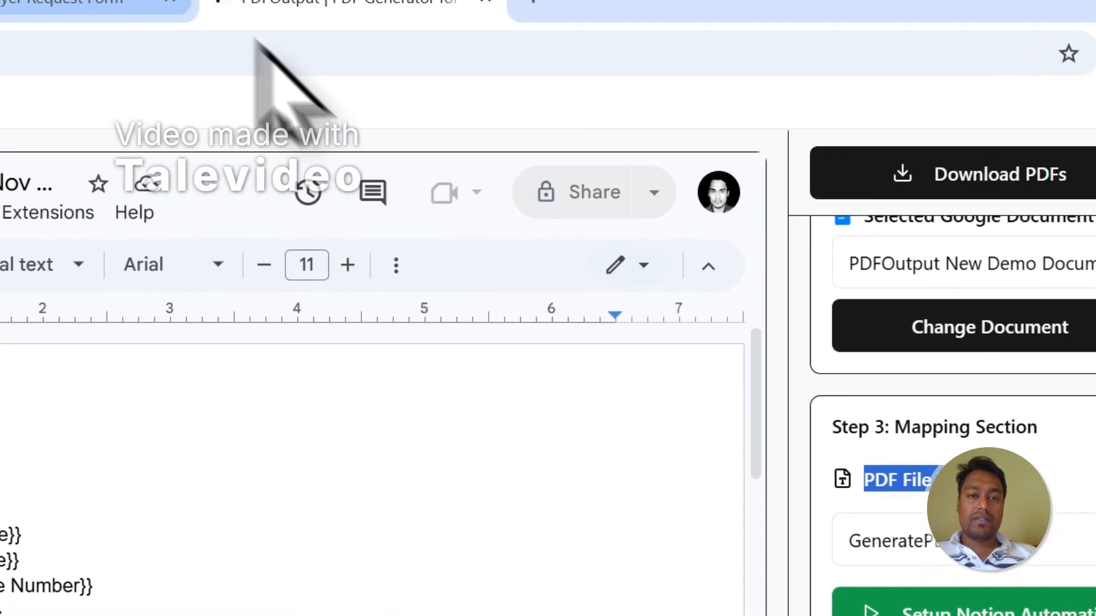
{"action": "left_click", "coordinate": [137, 5]}
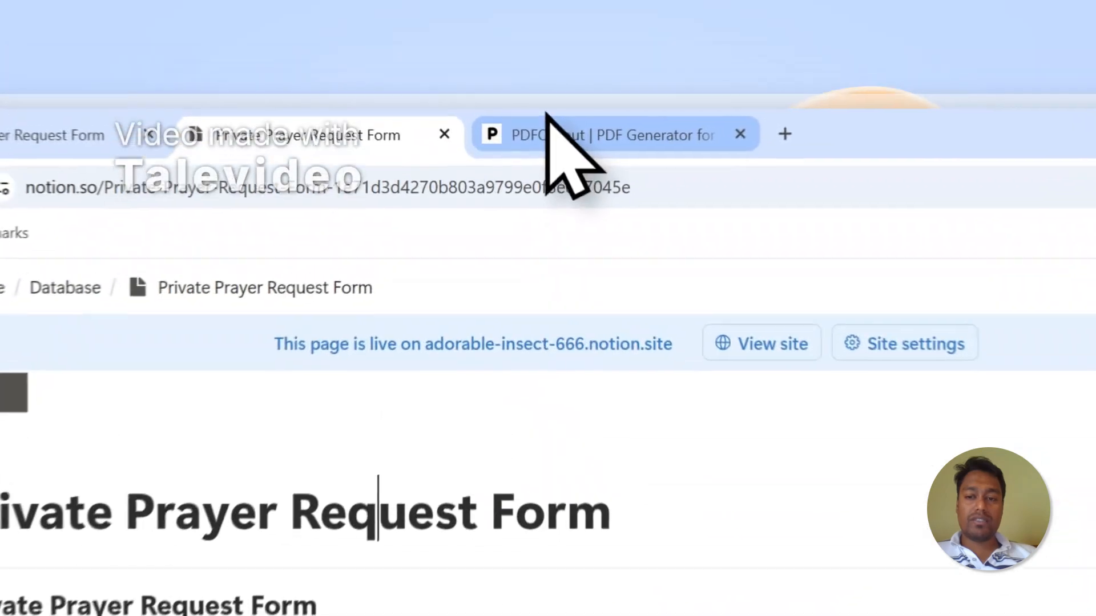
{"action": "left_click", "coordinate": [506, 79]}
{"action": "left_click", "coordinate": [668, 394]}
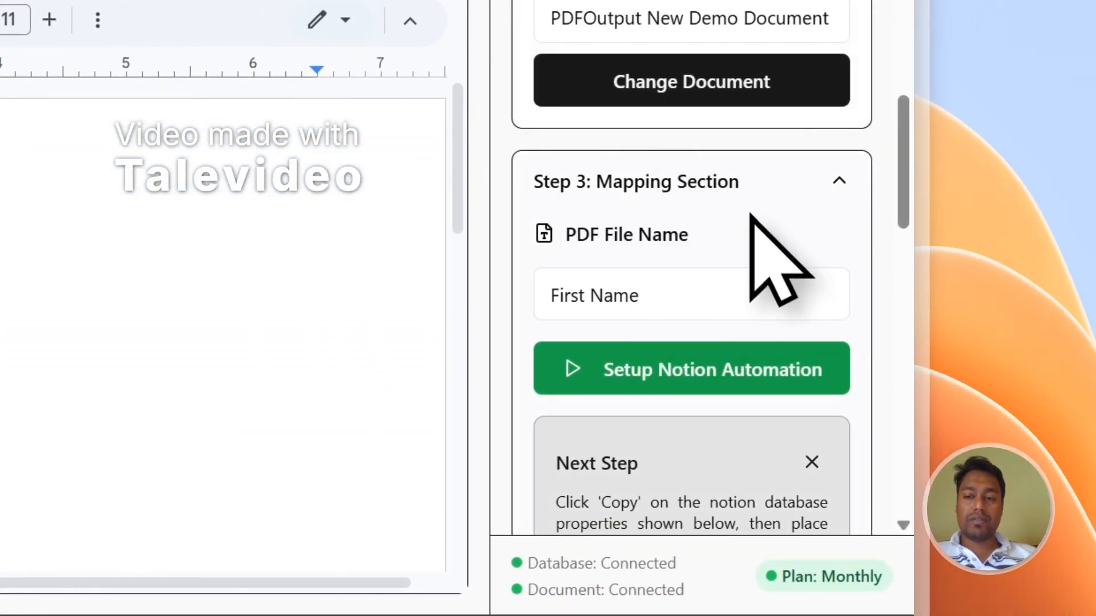
{"action": "scroll", "coordinate": [752, 220], "scroll_direction": "up", "scroll_amount": 5}
{"action": "left_click", "coordinate": [707, 149]}
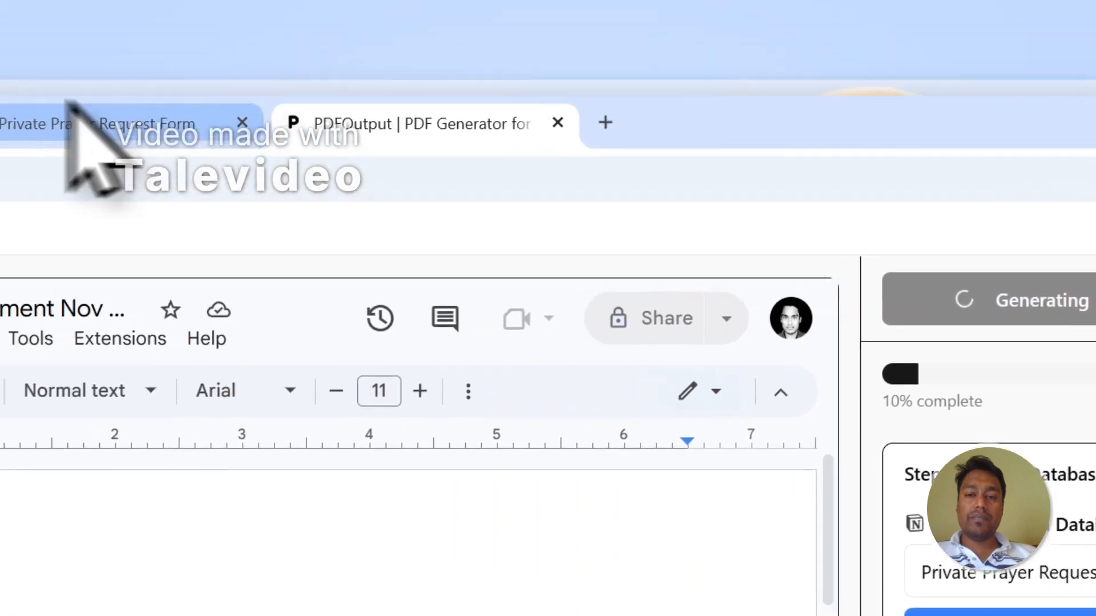
Scroll Notion's table to PDFFiles, confirm both responses are Completed with savi.pdf and molibo.pdf, and open savi.pdf
{"action": "left_click", "coordinate": [85, 120]}
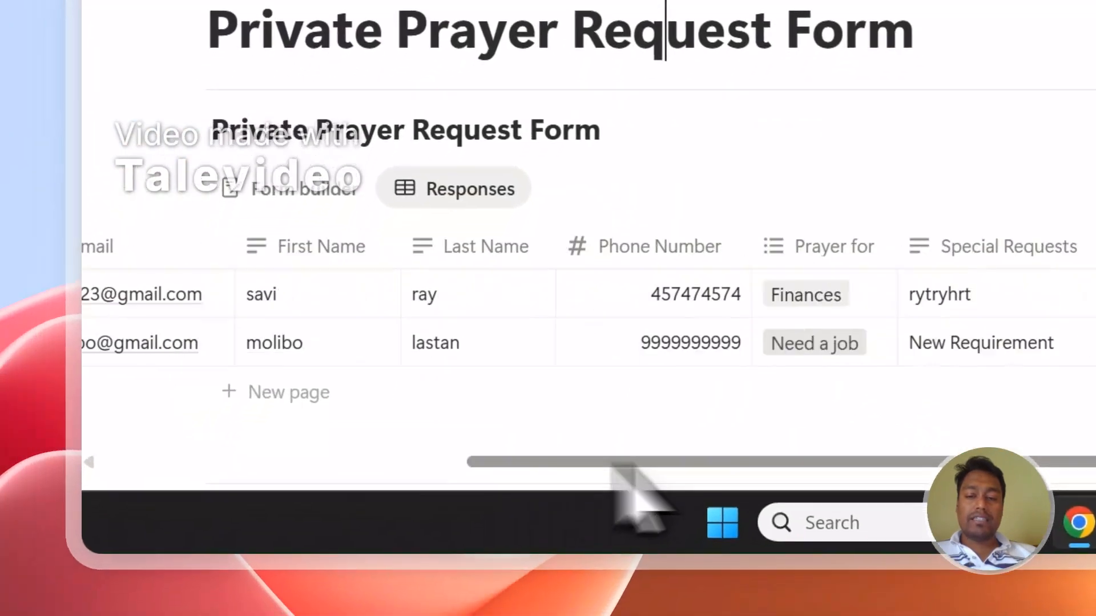
{"action": "left_click_drag", "start_coordinate": [612, 465], "coordinate": [857, 351]}
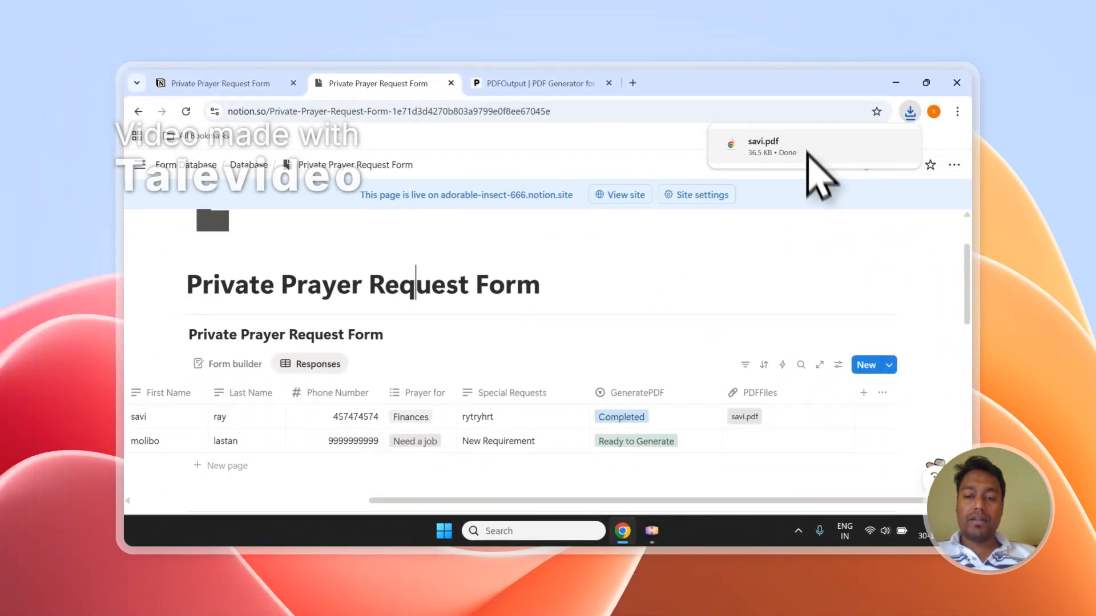
{"action": "scroll", "coordinate": [673, 434], "scroll_direction": "down", "scroll_amount": 1}
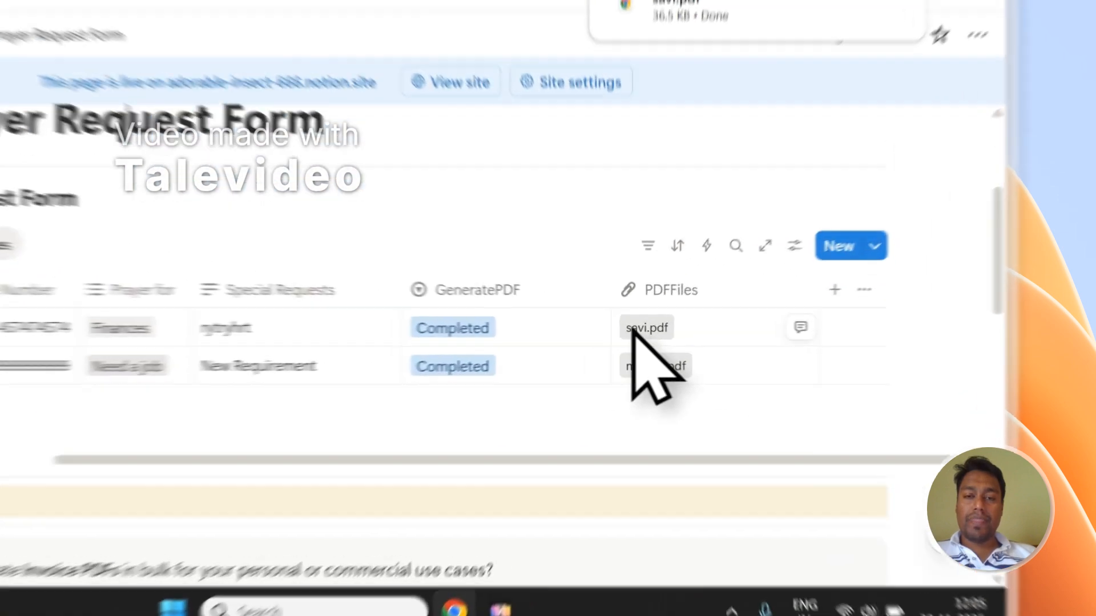
{"action": "left_click", "coordinate": [738, 351]}
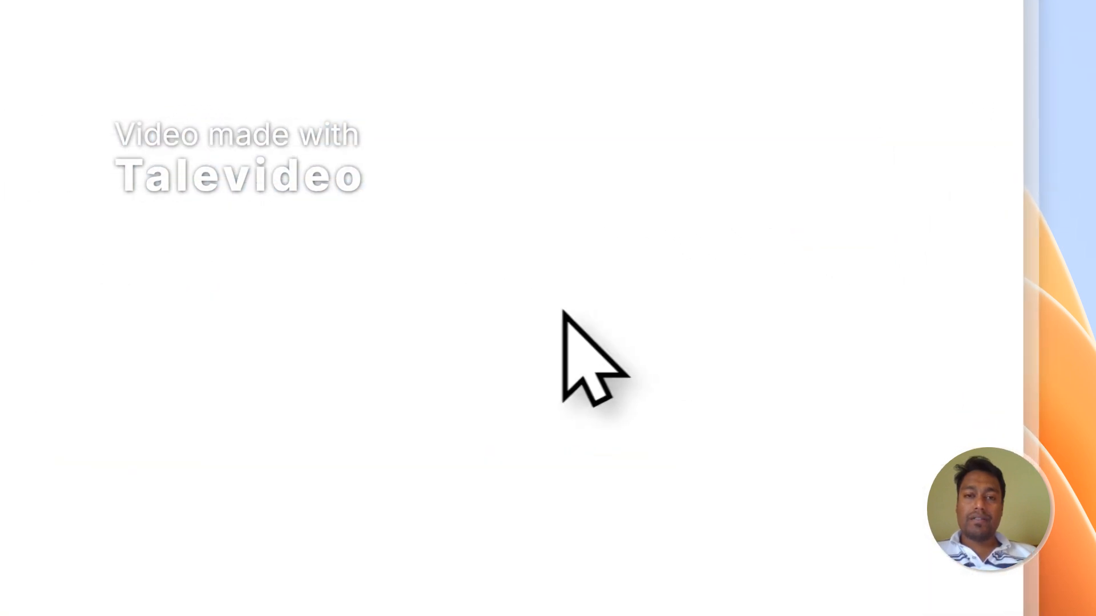
Open savi.pdf in a new tab and check its filled lines from Email to Special Requests
{"action": "left_click", "coordinate": [412, 84]}
{"action": "left_click", "coordinate": [877, 572]}
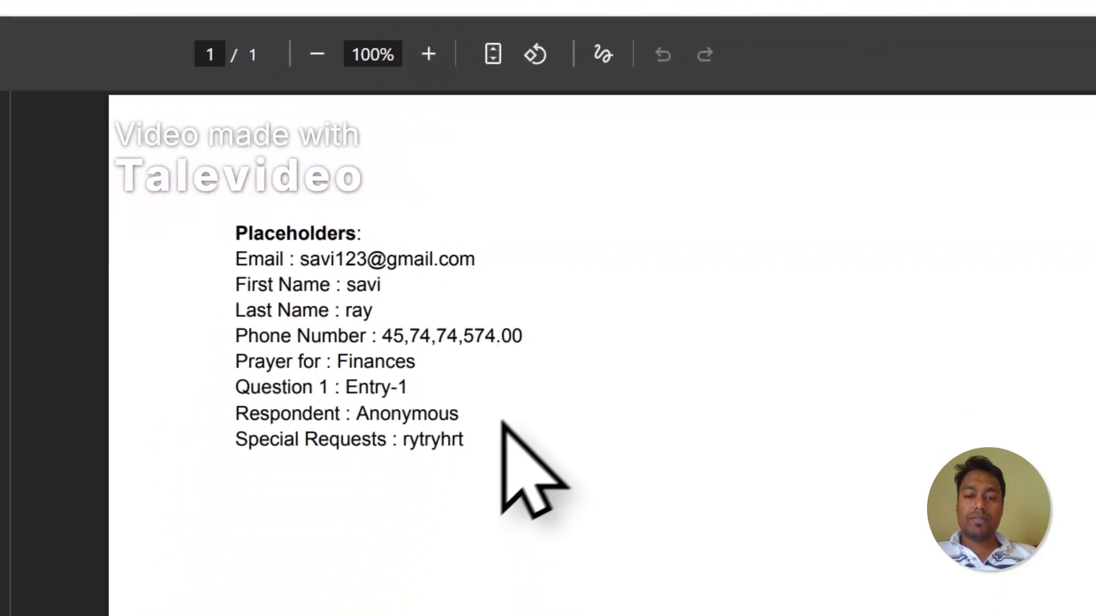
{"action": "left_click_drag", "start_coordinate": [503, 393], "coordinate": [279, 198]}
{"action": "left_click", "coordinate": [571, 265]}
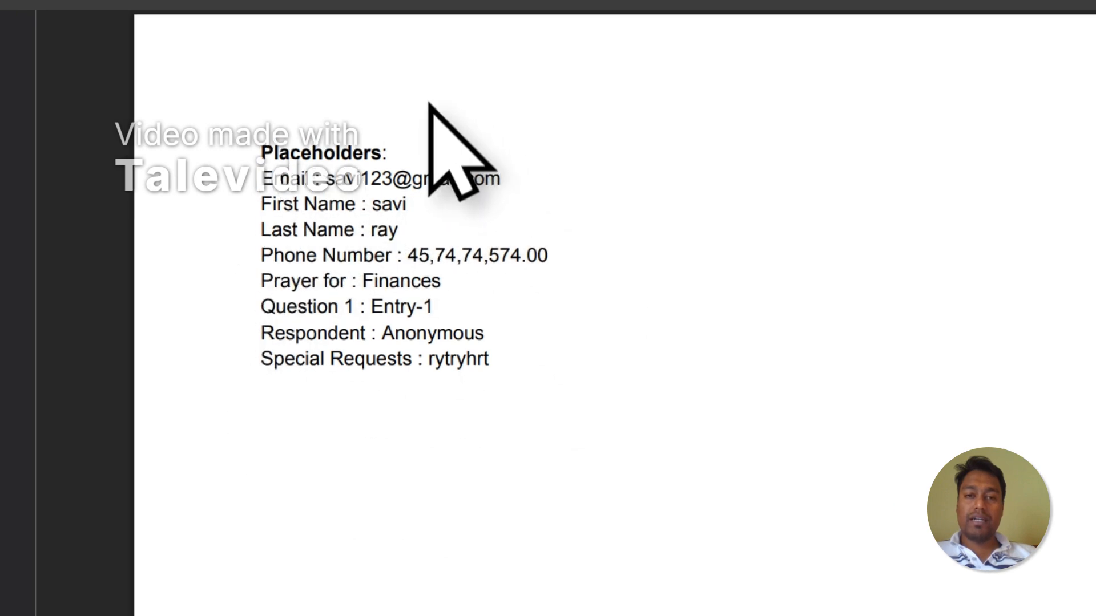
Reload molibo.pdf and check that its form fields show the filled-in answers
{"action": "left_click", "coordinate": [510, 94]}
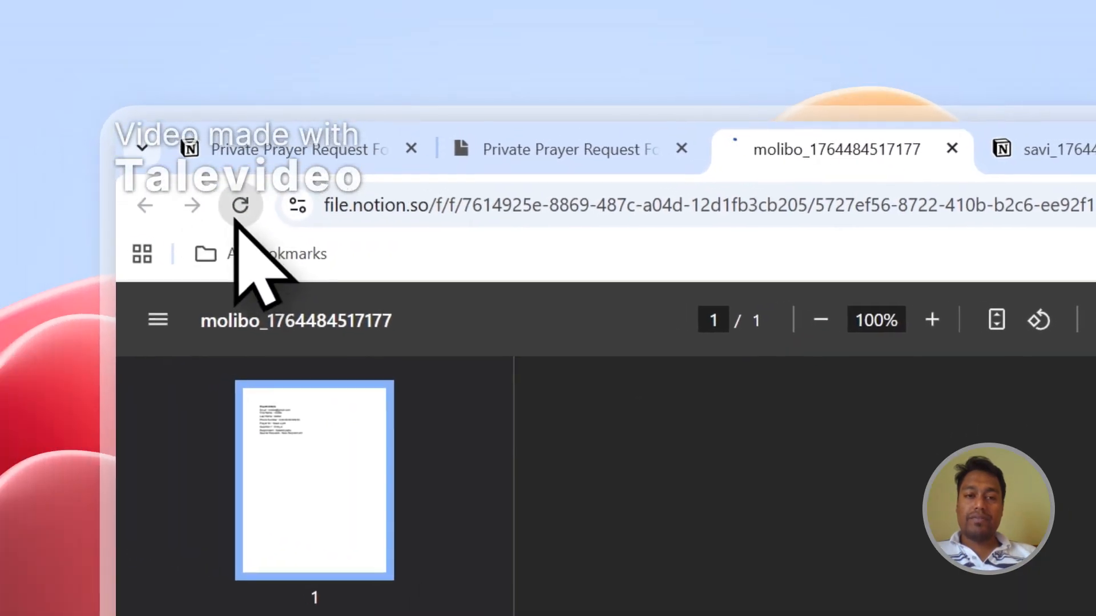
{"action": "left_click", "coordinate": [167, 187]}
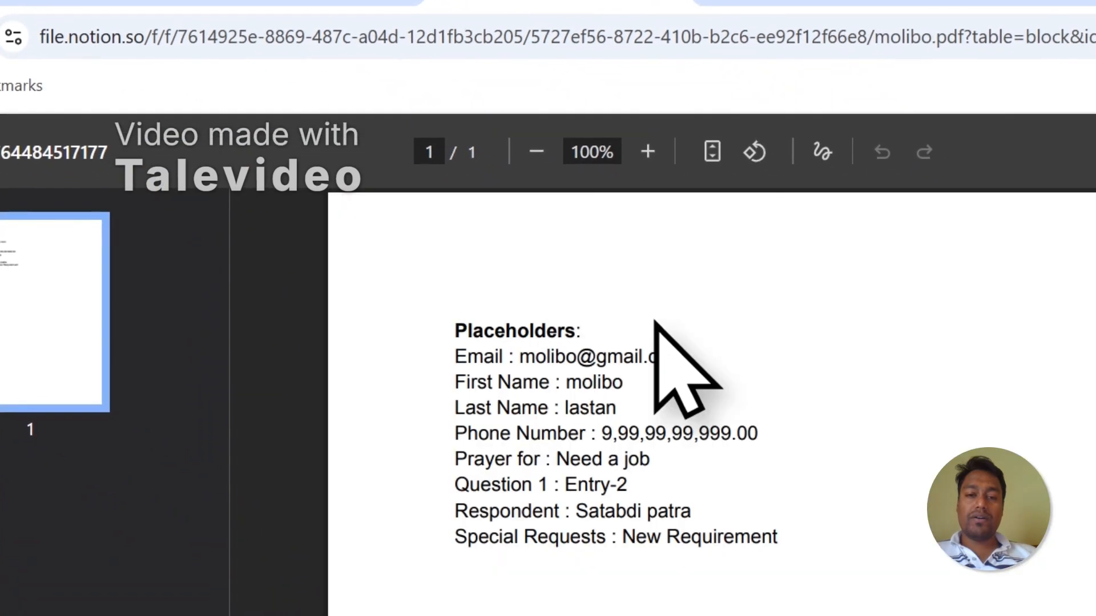
{"action": "left_click_drag", "start_coordinate": [779, 545], "coordinate": [571, 426]}
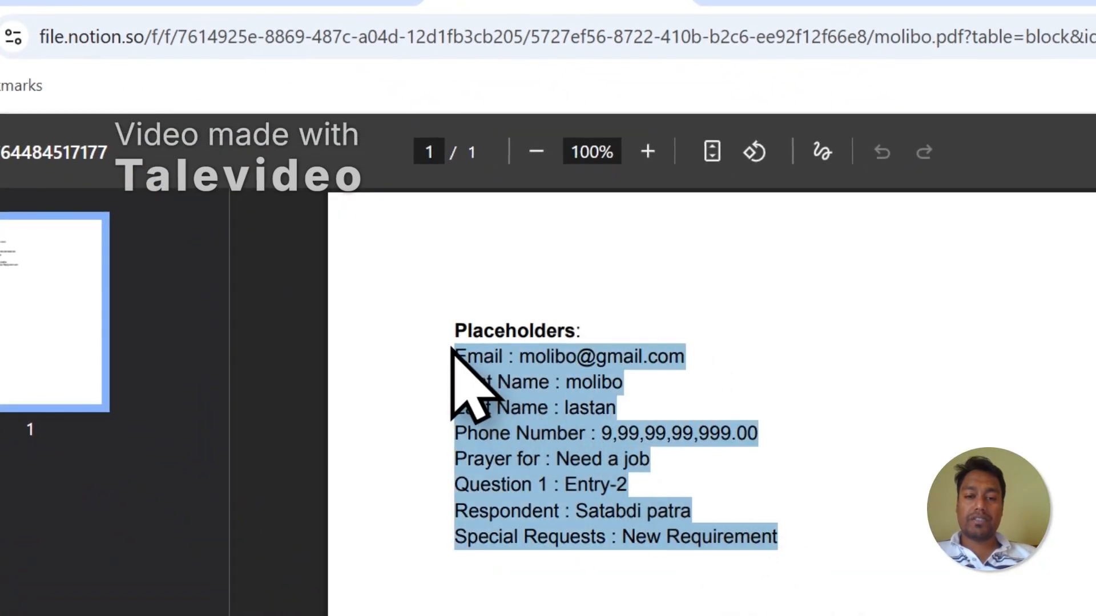
{"action": "left_click", "coordinate": [606, 398]}
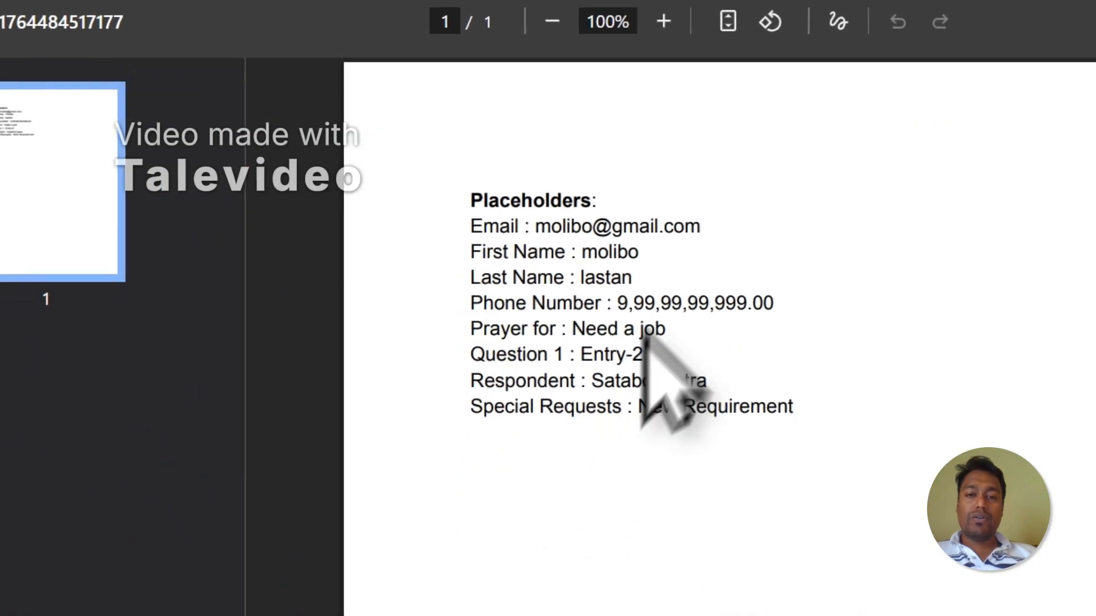
Close both response PDF tabs
{"action": "left_click", "coordinate": [653, 54]}
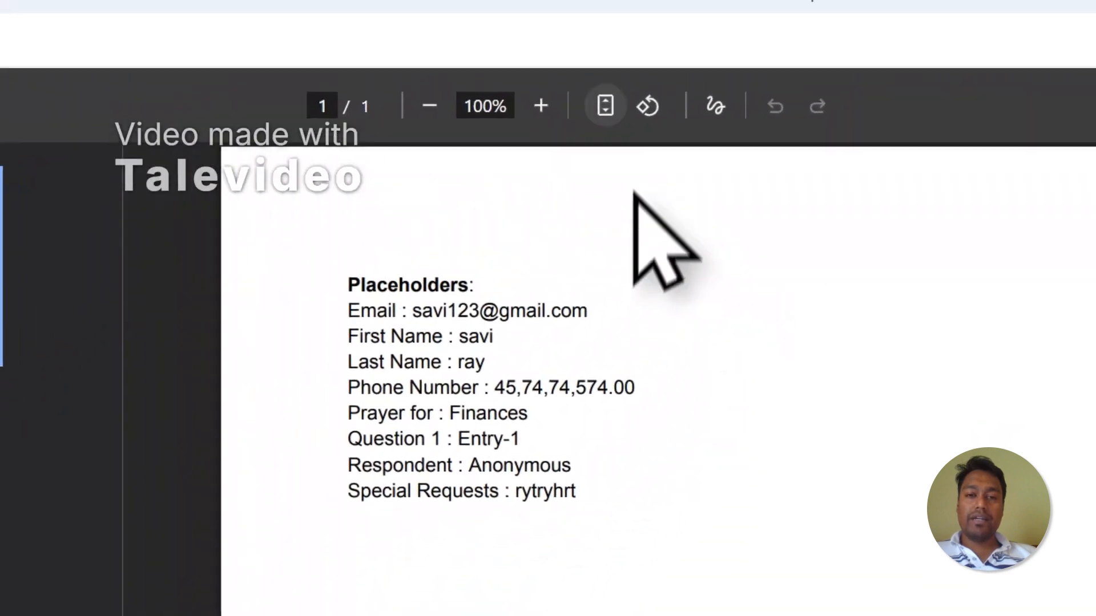
{"action": "left_click", "coordinate": [489, 109]}
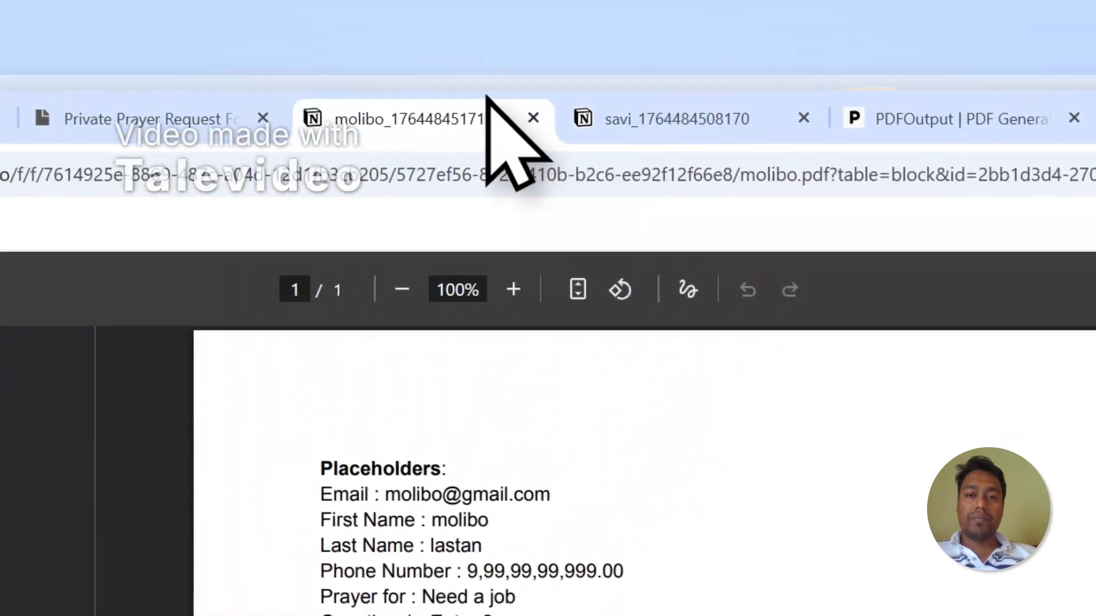
{"action": "left_click", "coordinate": [535, 137]}
{"action": "left_click", "coordinate": [537, 149]}
{"action": "left_click", "coordinate": [538, 149]}
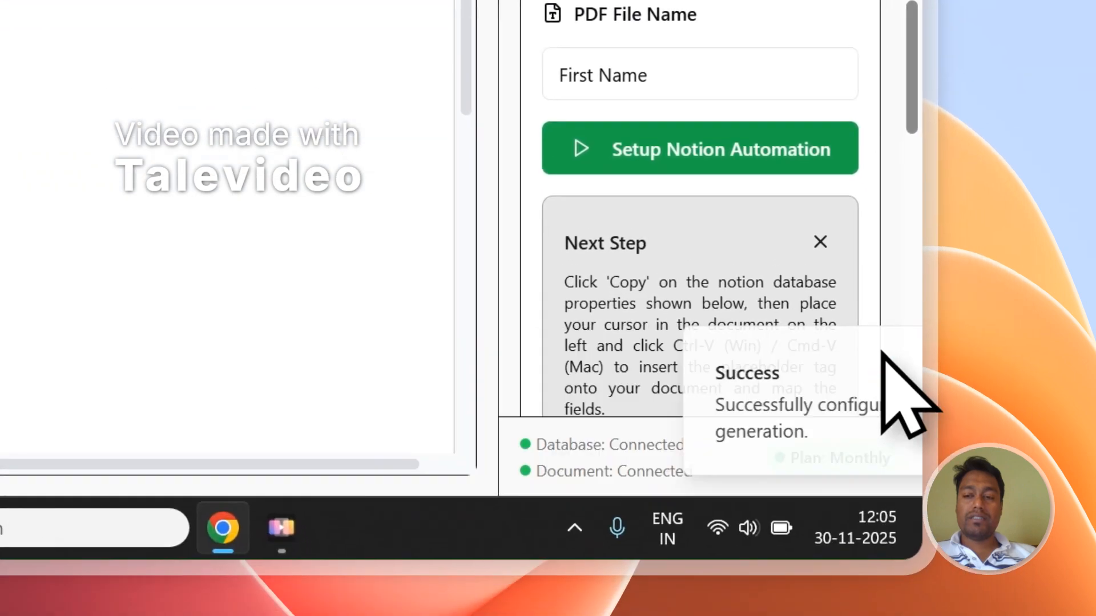
{"action": "scroll", "coordinate": [900, 440], "scroll_direction": "up", "scroll_amount": 5}
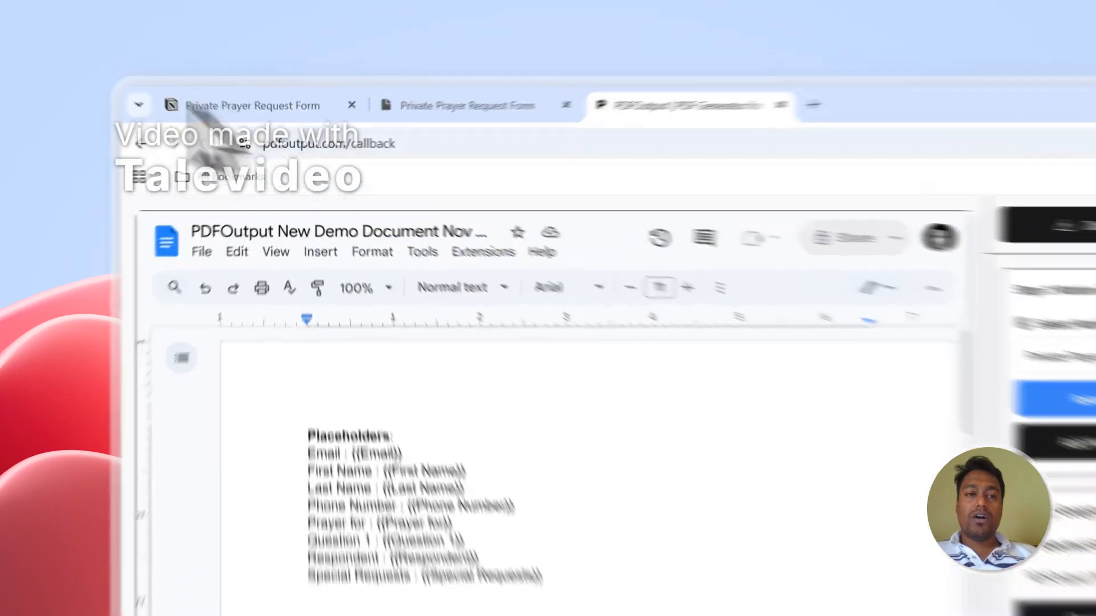
Add a new blank row to the Notion Responses table with GeneratePDF set to Ready to Generate
{"action": "left_click", "coordinate": [217, 83]}
{"action": "scroll", "coordinate": [377, 399], "scroll_direction": "down", "scroll_amount": 10}
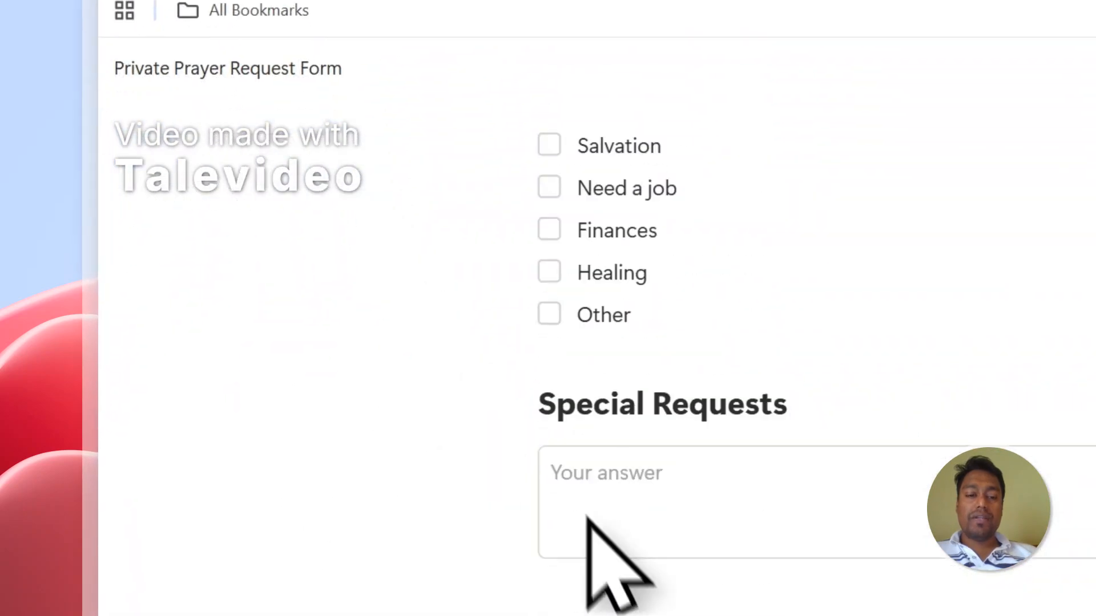
{"action": "left_click", "coordinate": [554, 35]}
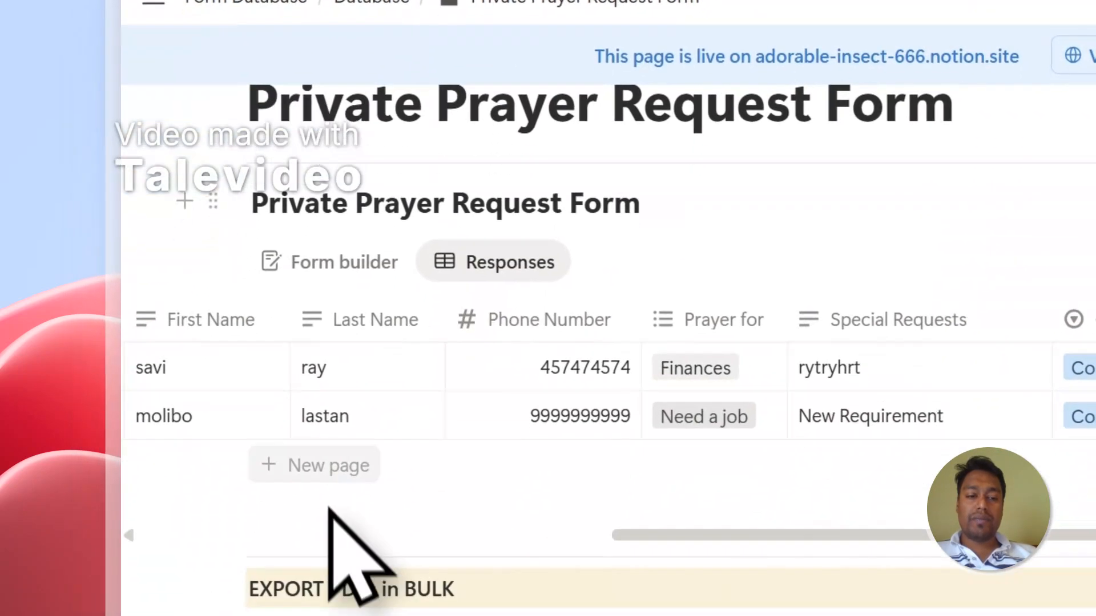
{"action": "left_click", "coordinate": [330, 460]}
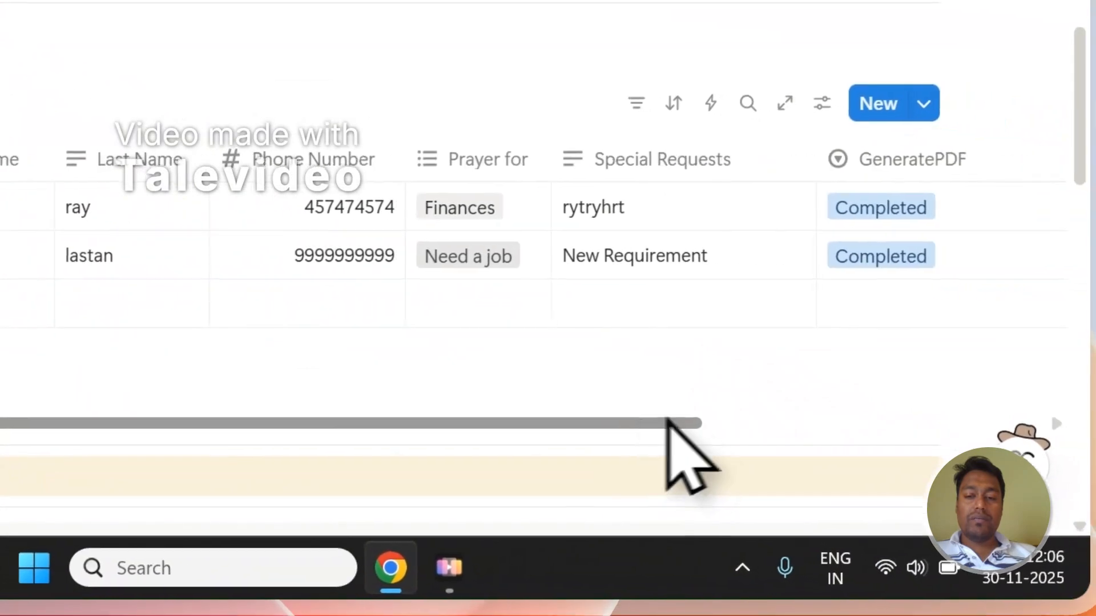
{"action": "left_click", "coordinate": [833, 306]}
{"action": "left_click", "coordinate": [834, 145]}
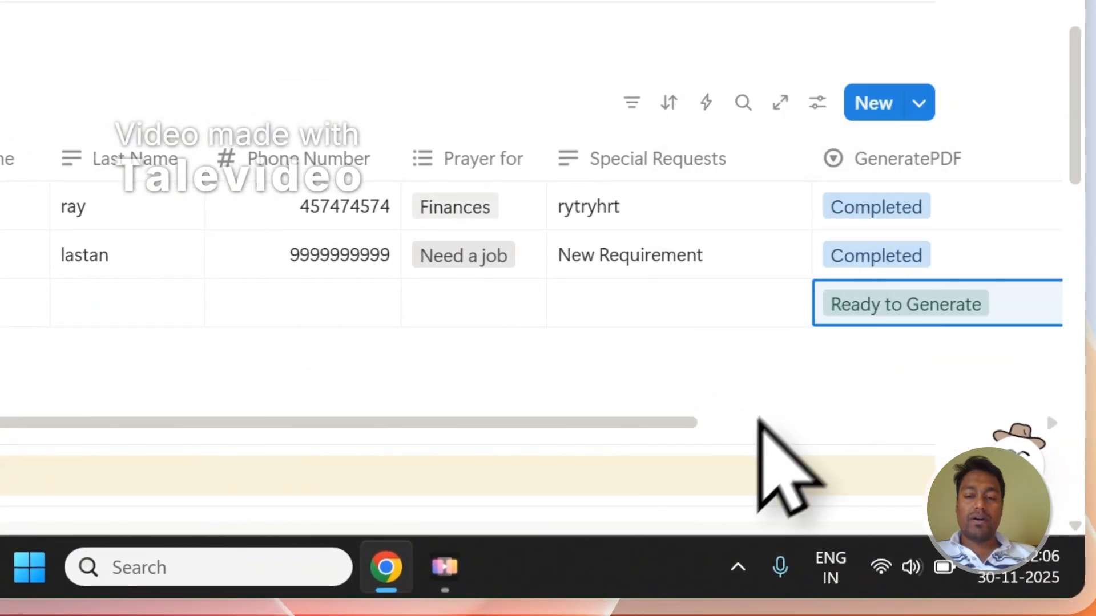
{"action": "scroll", "coordinate": [741, 425], "scroll_direction": "right", "scroll_amount": 5}
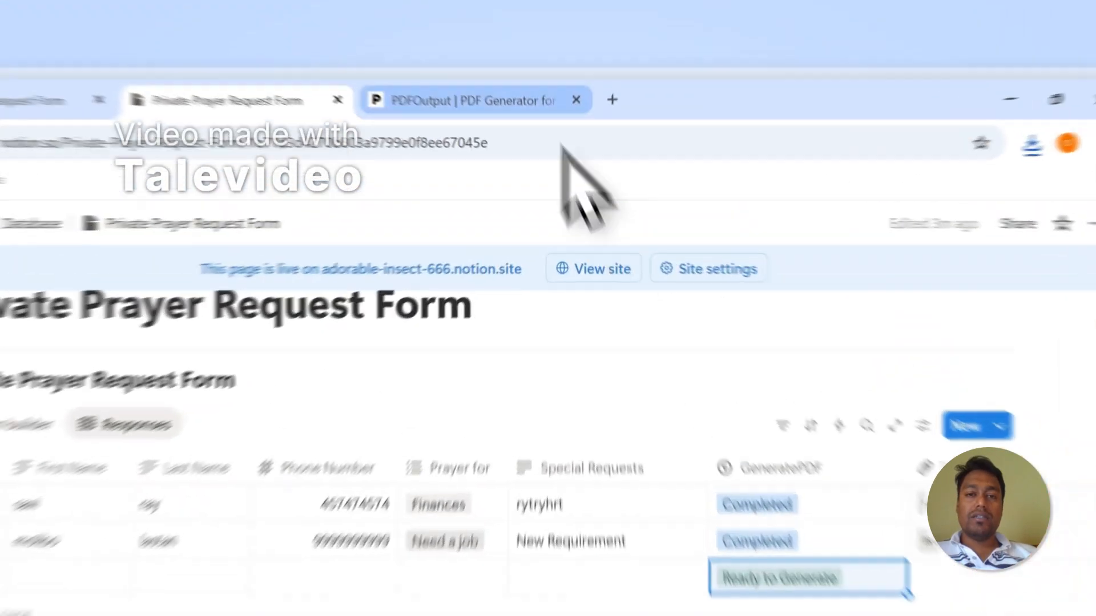
Add a second response row, open its GeneratePDF status options, then return to the PDFOutput template
{"action": "left_click", "coordinate": [573, 84]}
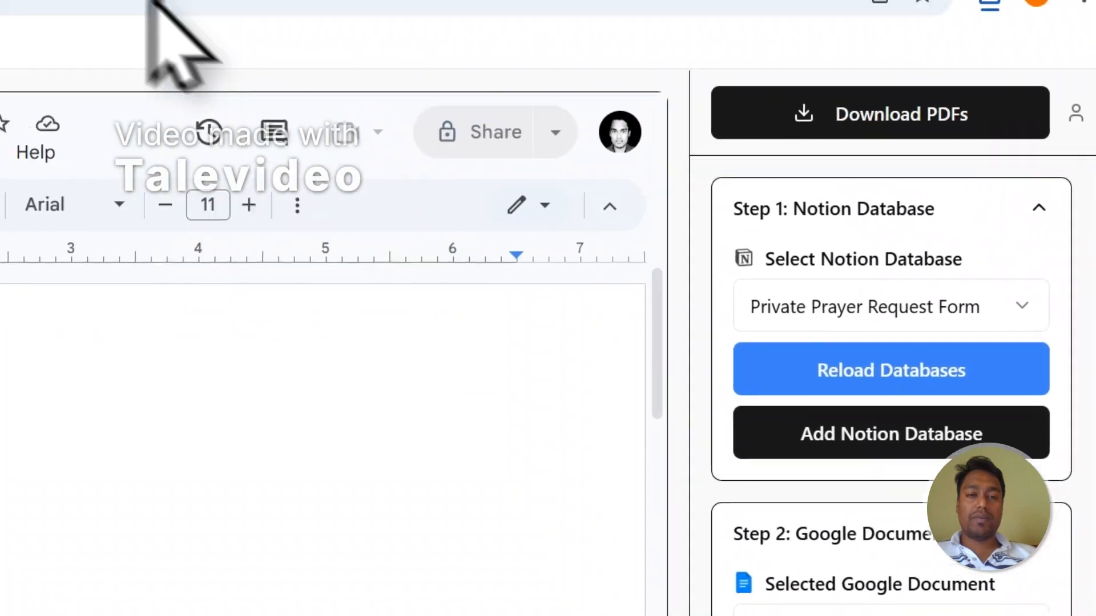
{"action": "left_click", "coordinate": [371, 114]}
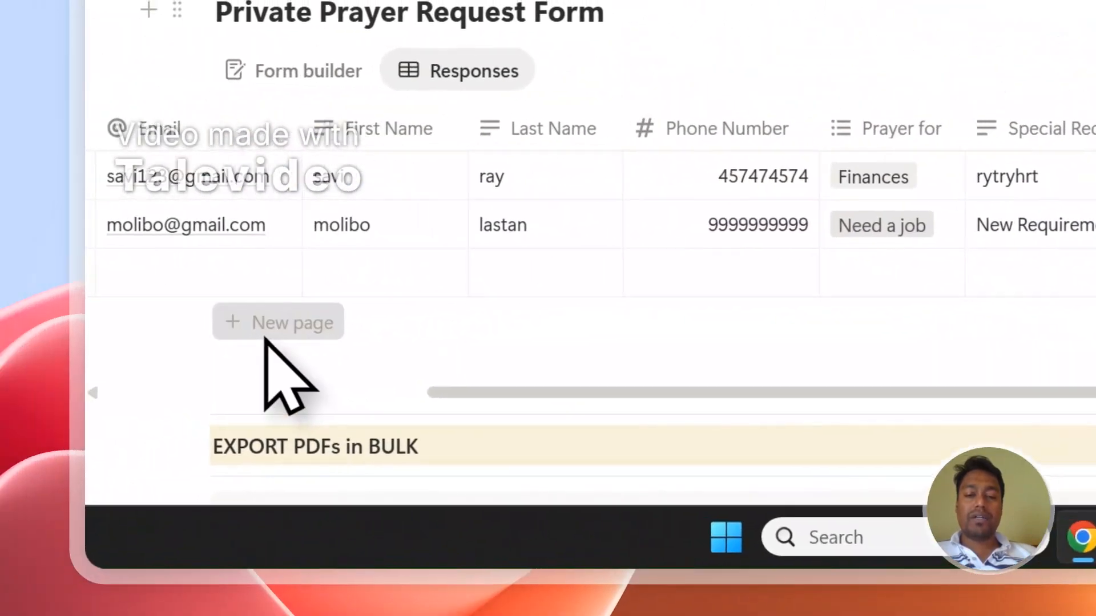
{"action": "left_click", "coordinate": [272, 328]}
{"action": "left_click", "coordinate": [856, 296]}
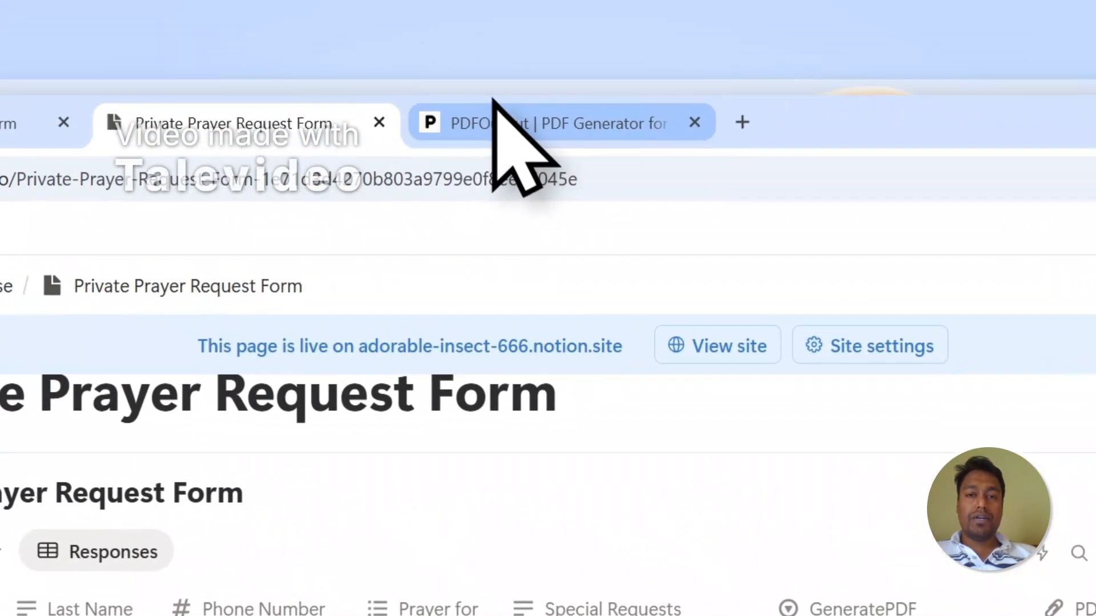
{"action": "left_click", "coordinate": [521, 134]}
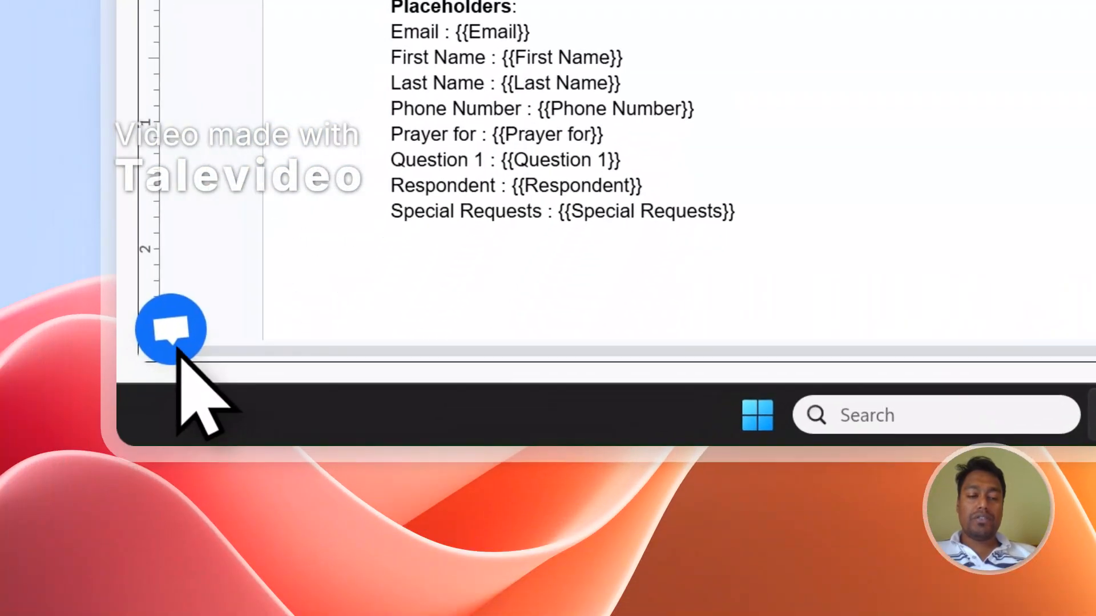
Close the support chat, sign out of PDFOutput, and open the footer's Contact page
{"action": "left_click", "coordinate": [178, 349]}
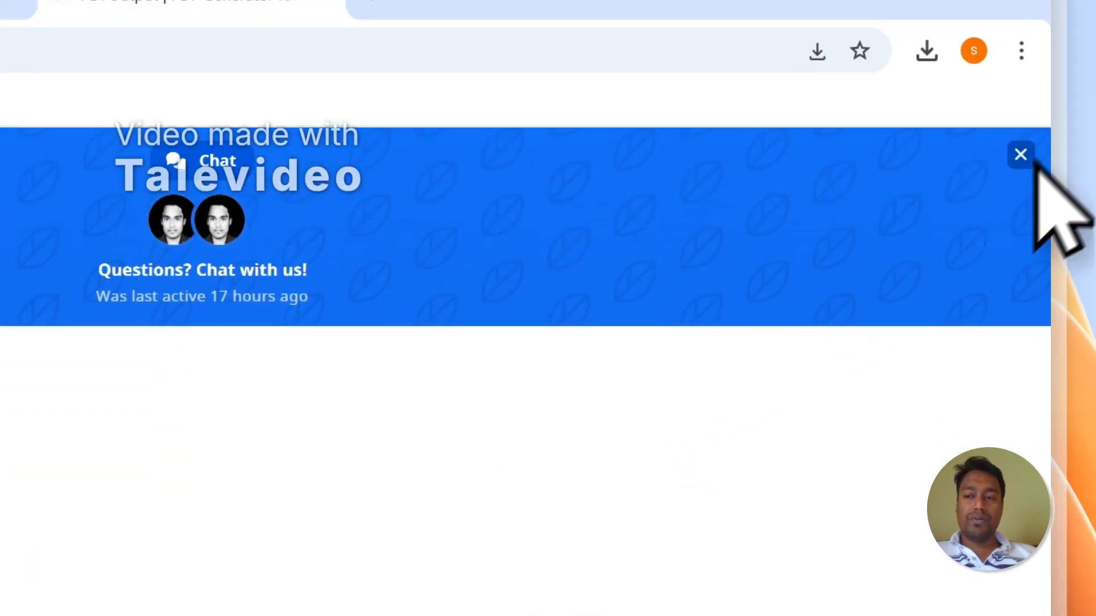
{"action": "left_click", "coordinate": [1020, 152]}
{"action": "left_click", "coordinate": [888, 269]}
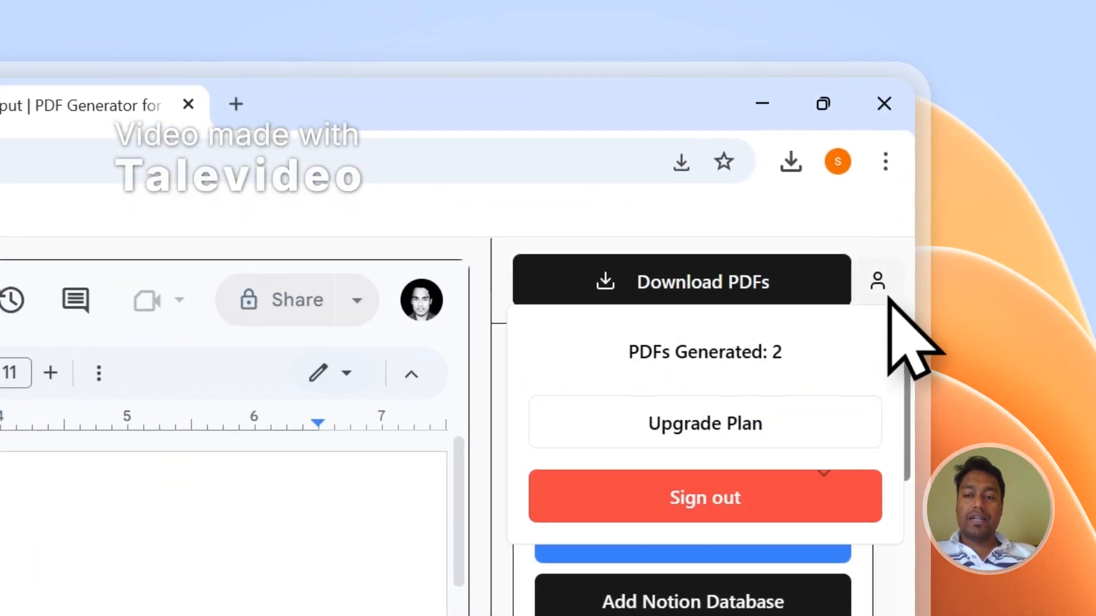
{"action": "left_click", "coordinate": [716, 513]}
{"action": "left_click_drag", "start_coordinate": [903, 307], "coordinate": [903, 497]}
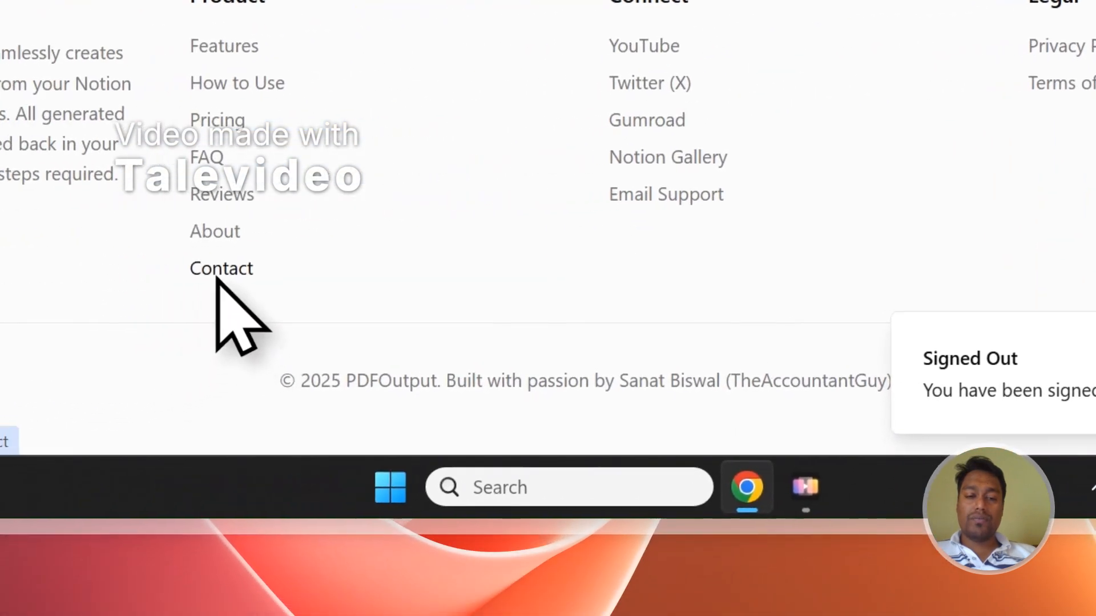
{"action": "left_click", "coordinate": [218, 274]}
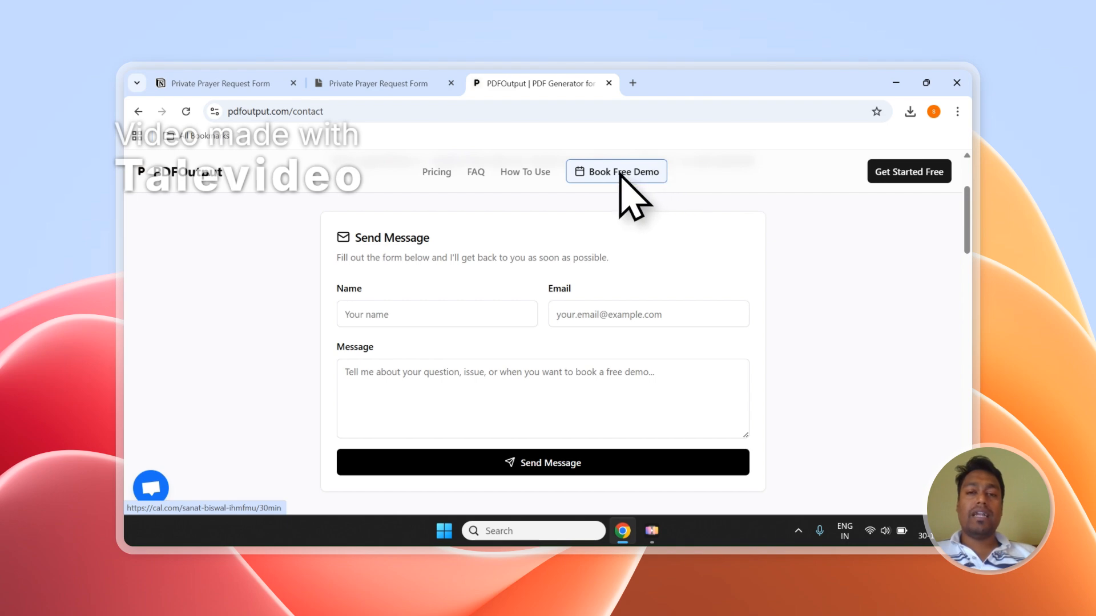
Return to Notion's Private Prayer Request Form page and its Responses view
{"action": "left_click", "coordinate": [365, 81]}
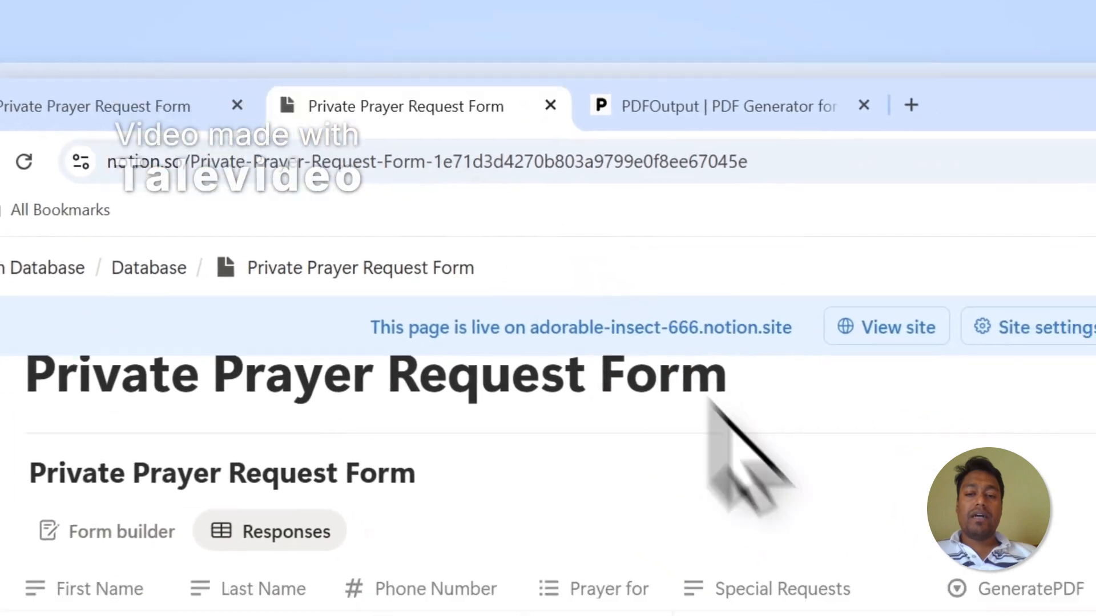